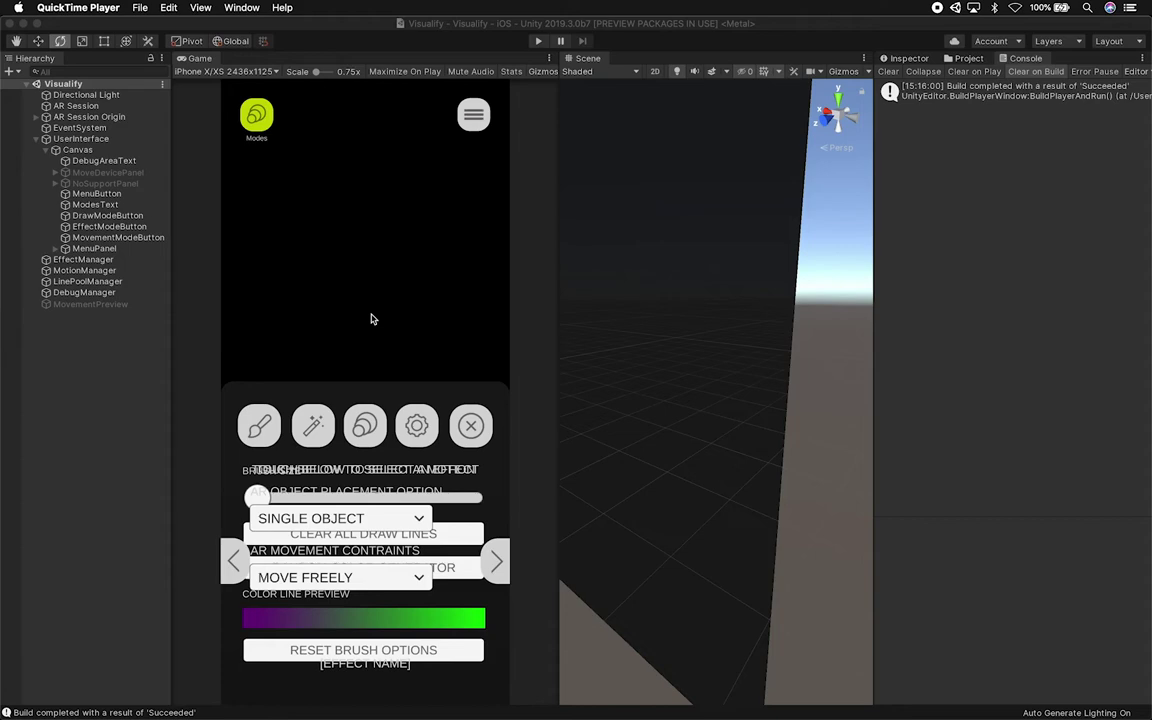
- Hand the Runtime Inspector & Hierarchy Asset Store page off from Chrome to Unity's Package Manager
key(super+Tab)
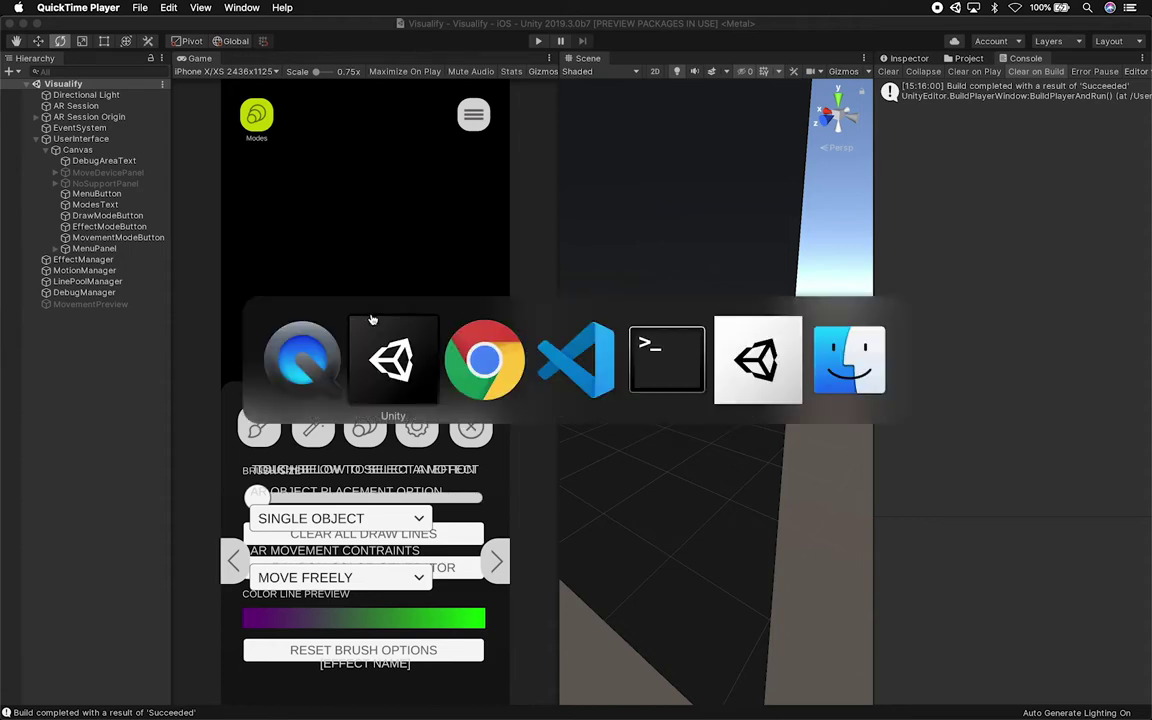
key(super+Tab)
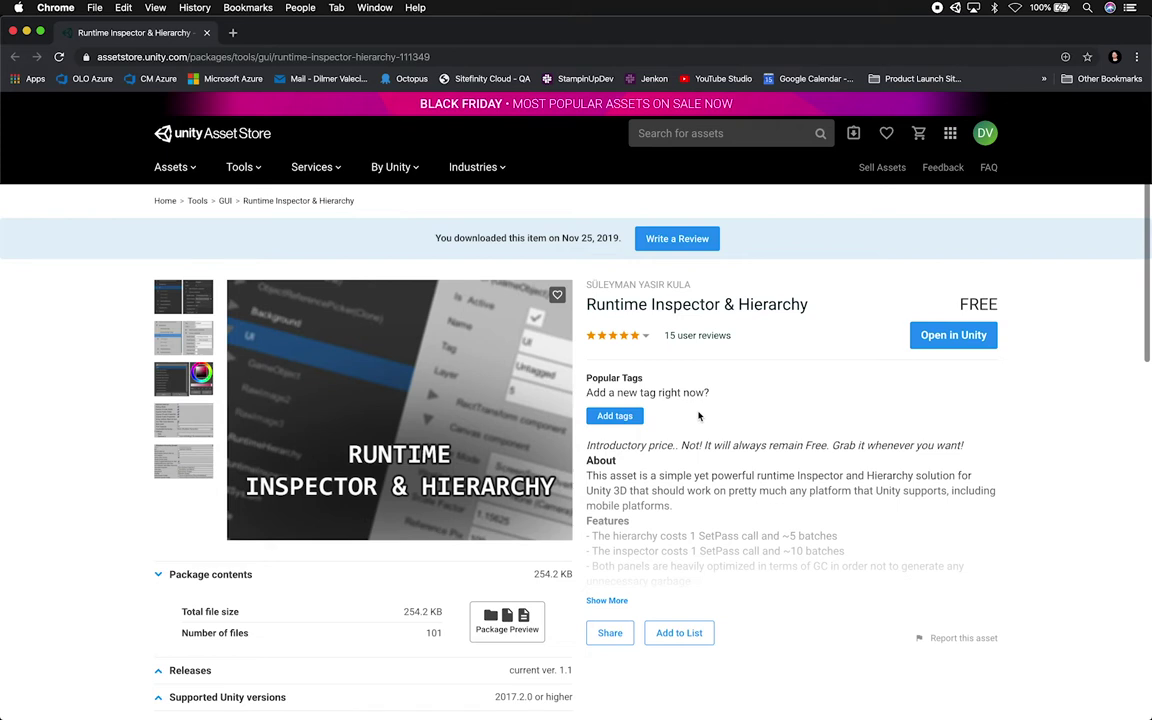
click(945, 335)
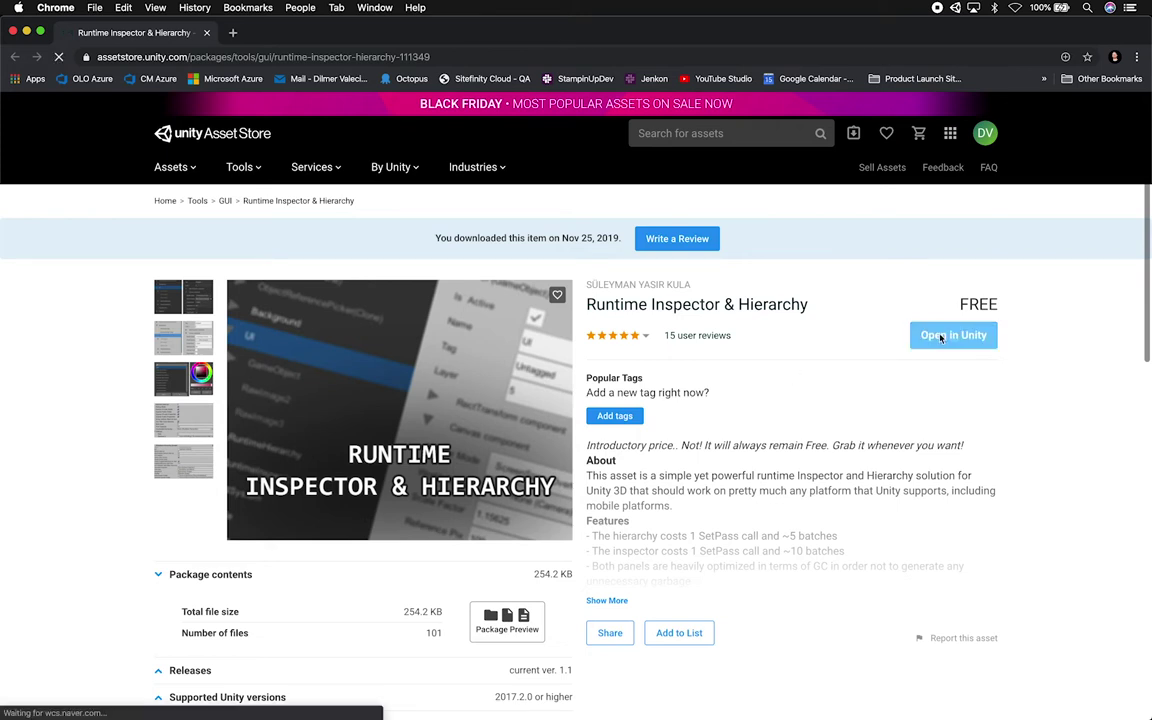
click(688, 122)
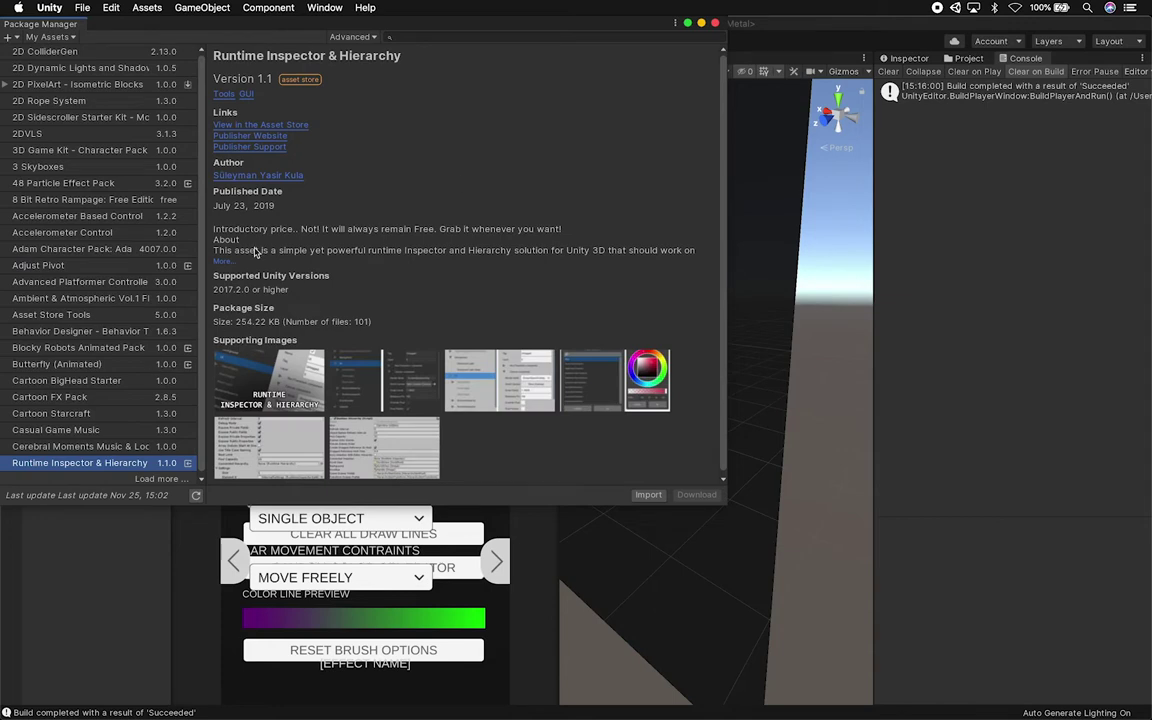
- Import all files of Runtime Inspector & Hierarchy 1.1.0 into the Visualify project
drag(360, 33, 461, 159)
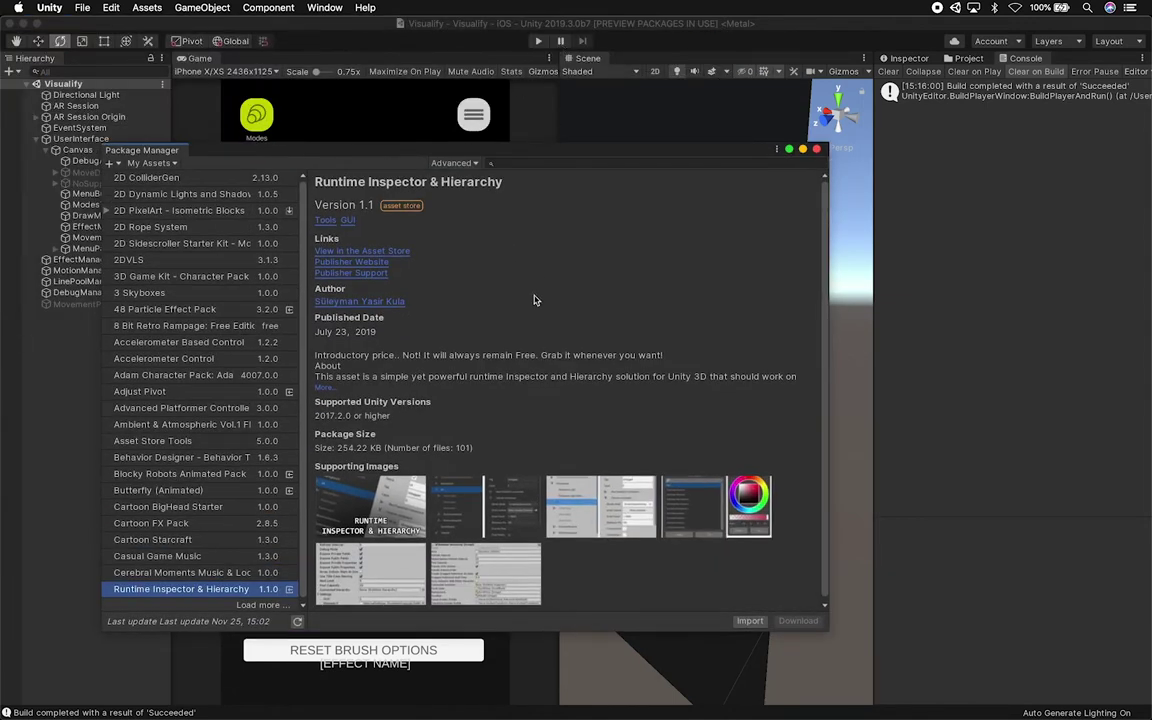
click(749, 621)
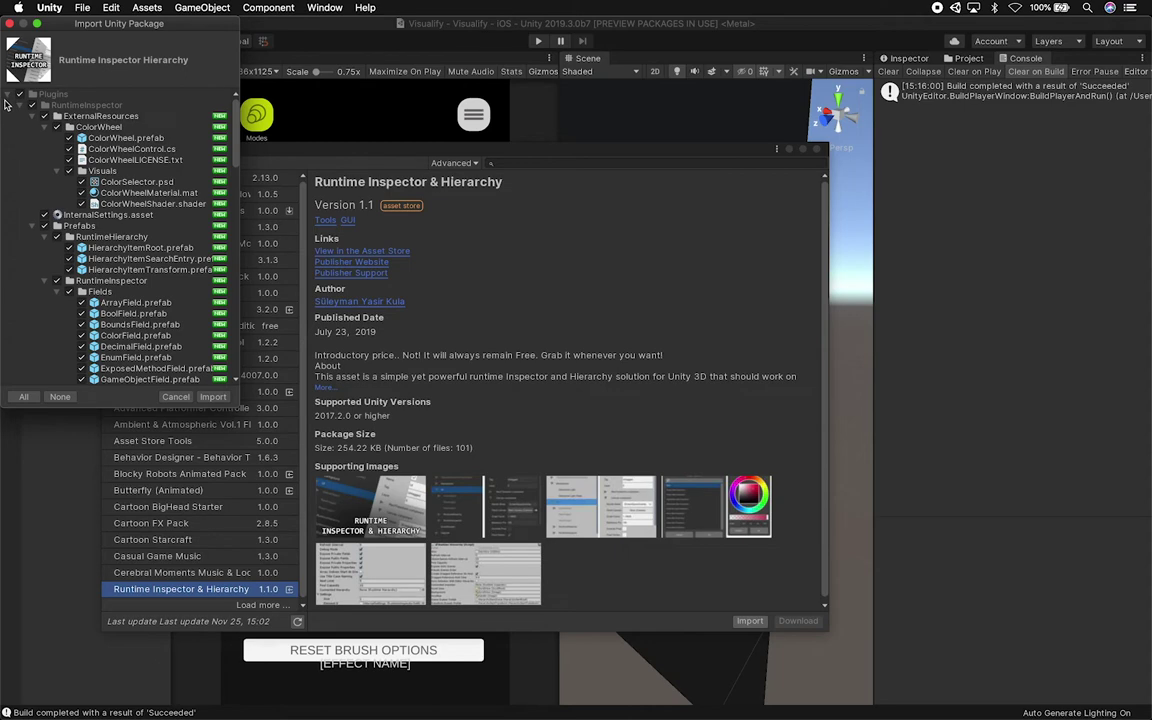
scroll(130, 261, down, 5)
scroll(142, 287, up, 5)
key(Return)
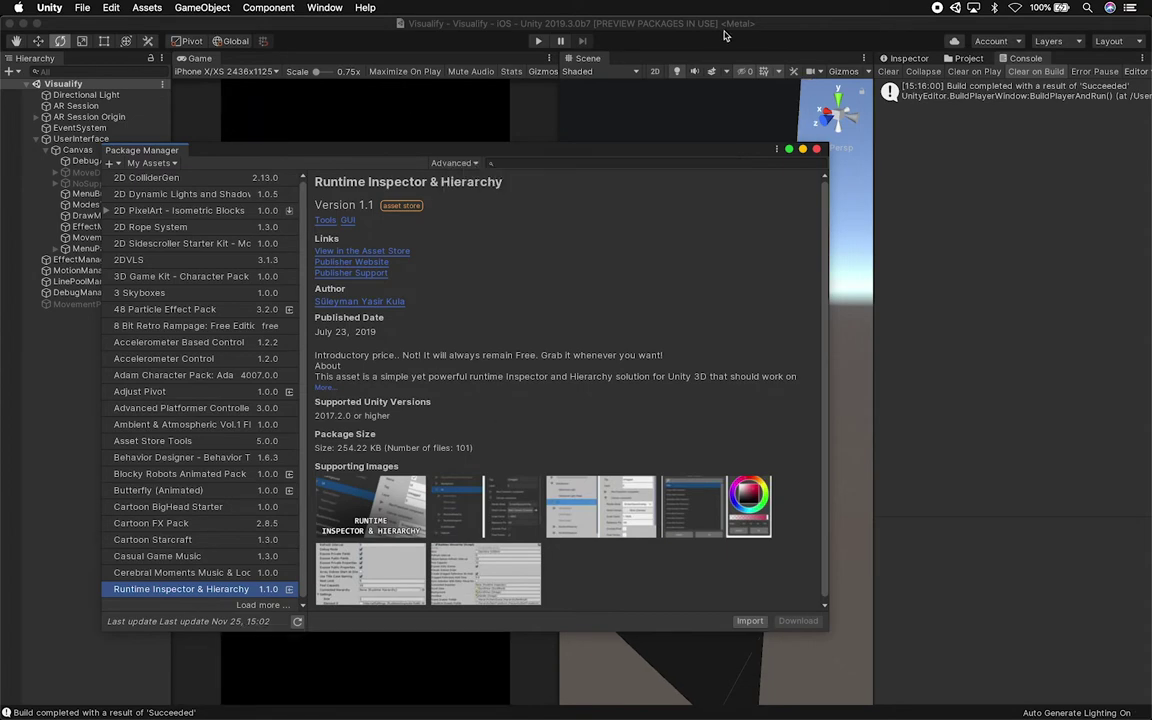
- Place the RuntimeHierarchy and RuntimeInspector prefabs from Plugins/RuntimeInspector under Canvas
click(816, 152)
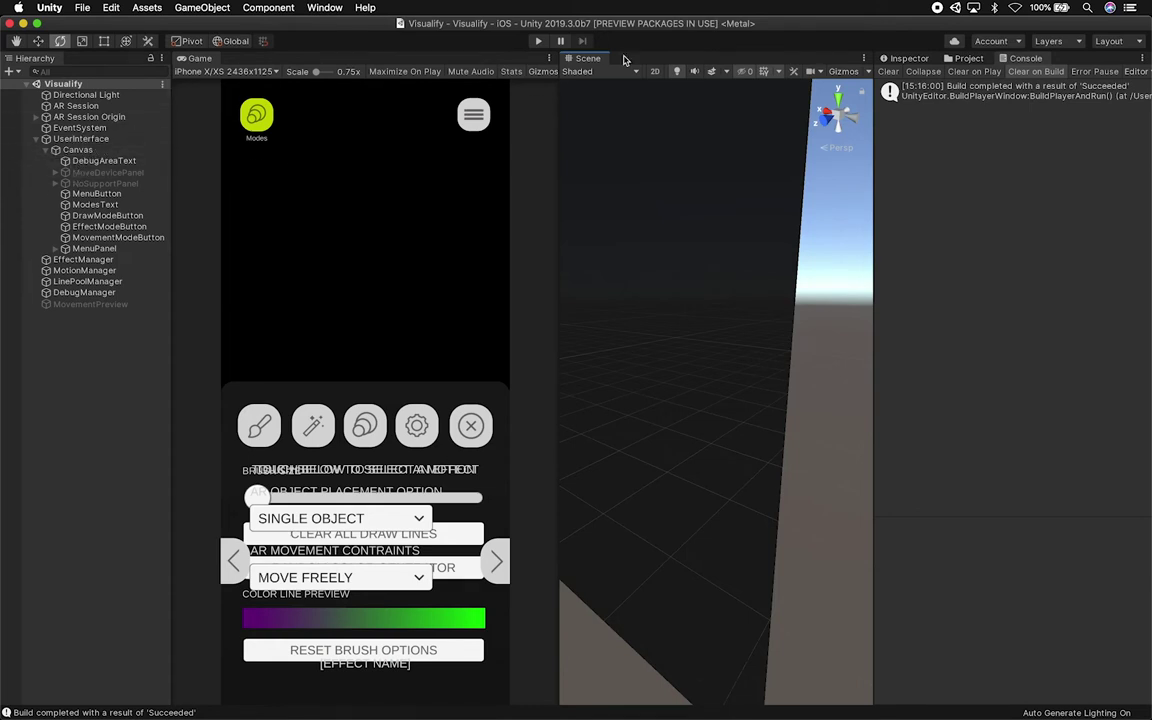
click(970, 59)
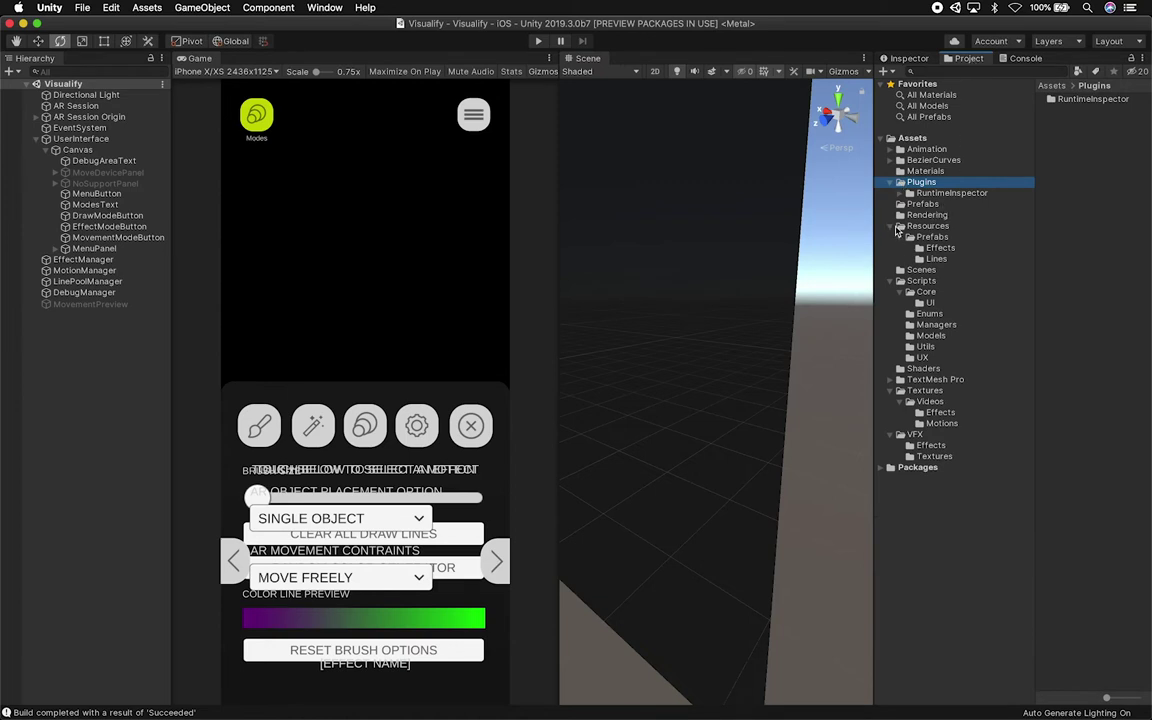
click(930, 194)
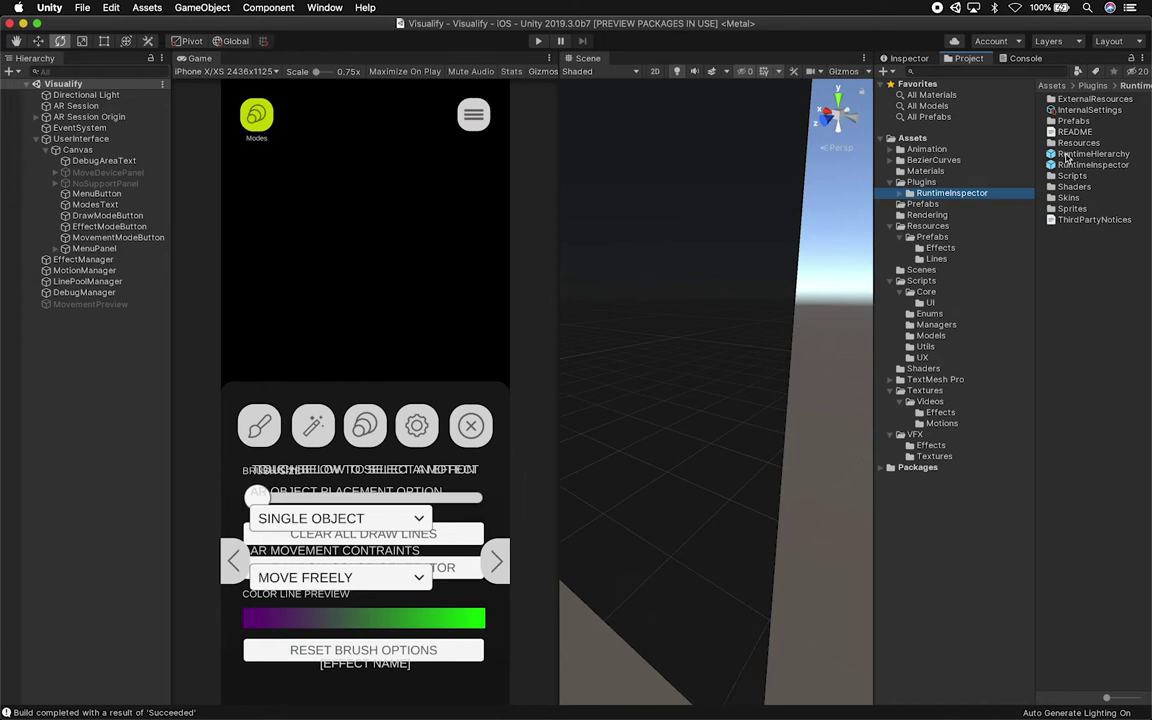
drag(1068, 160, 119, 256)
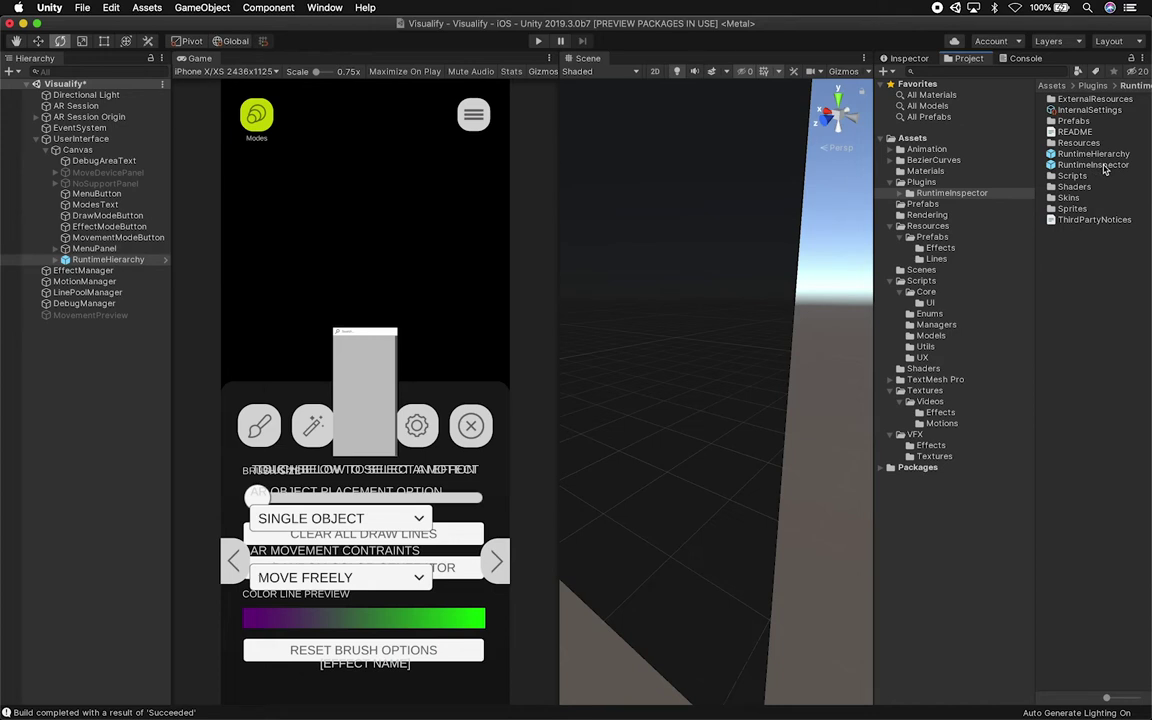
drag(1114, 170, 128, 268)
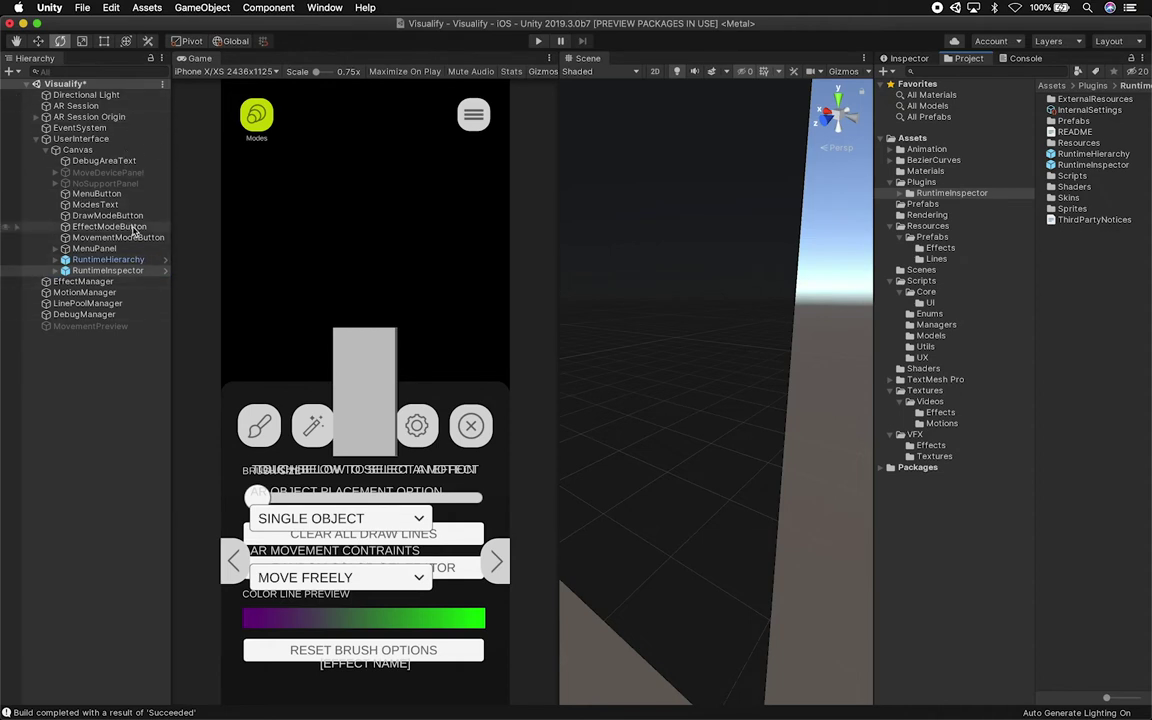
click(918, 59)
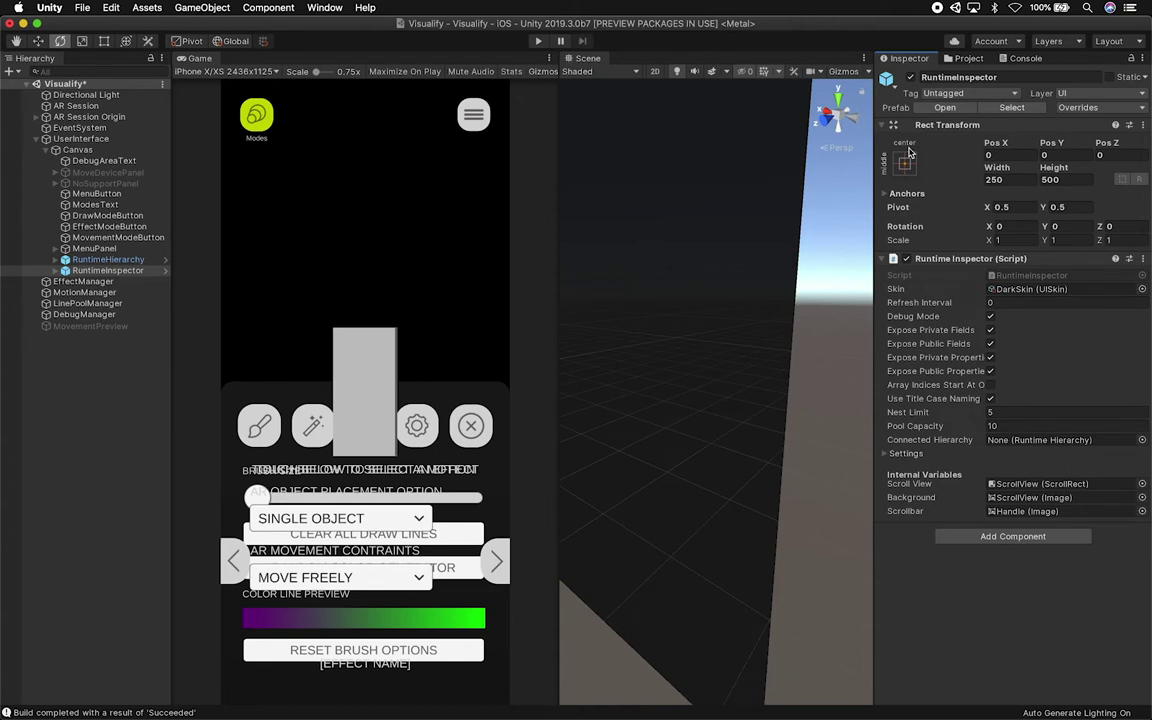
- Frame RuntimeHierarchy in a flat 2D Scene view centred on the canvas
click(967, 60)
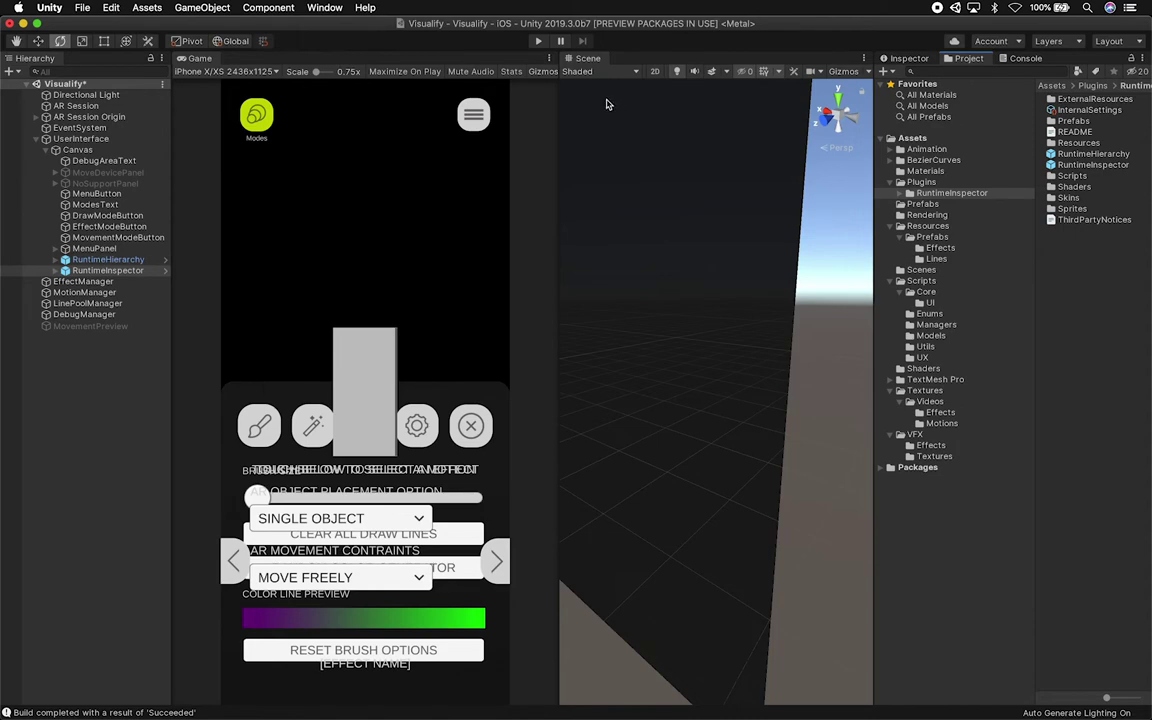
double_click(135, 262)
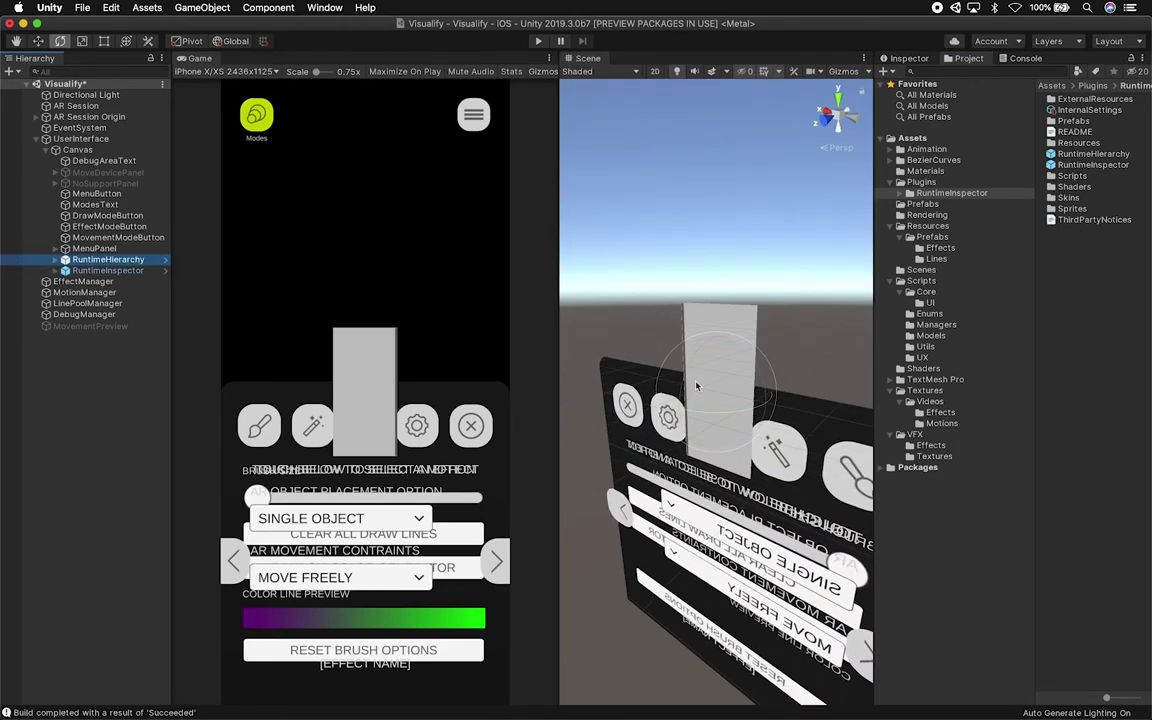
key(2)
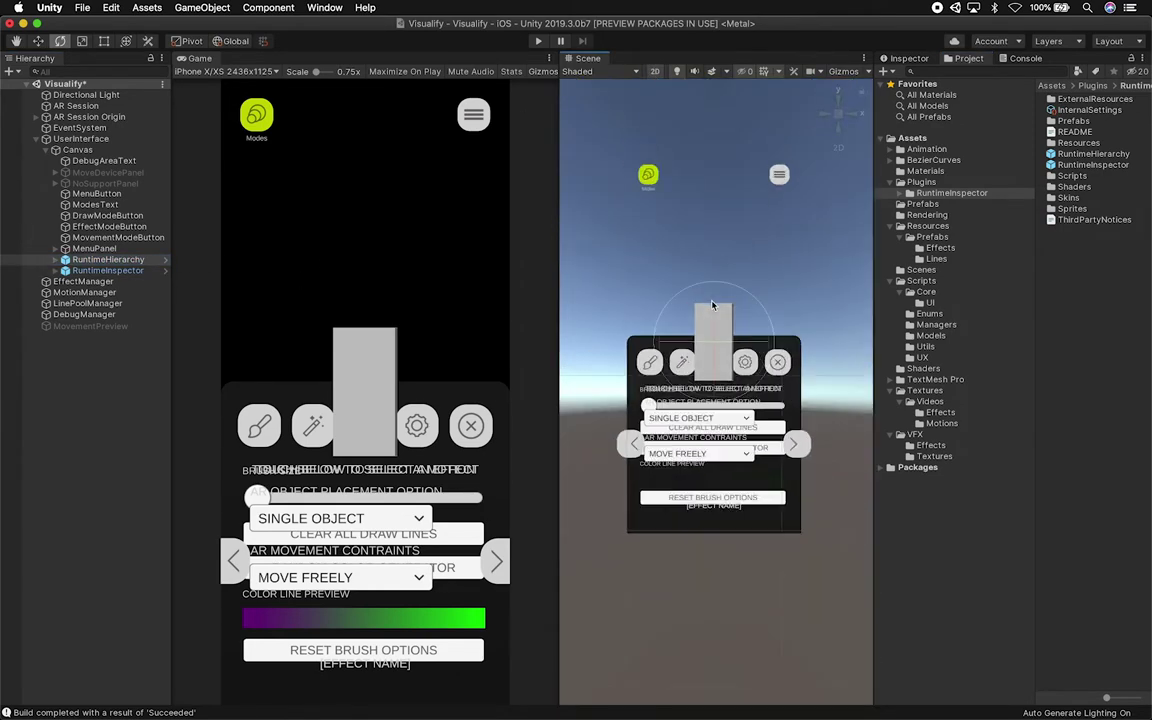
middle_drag(726, 238, 720, 342)
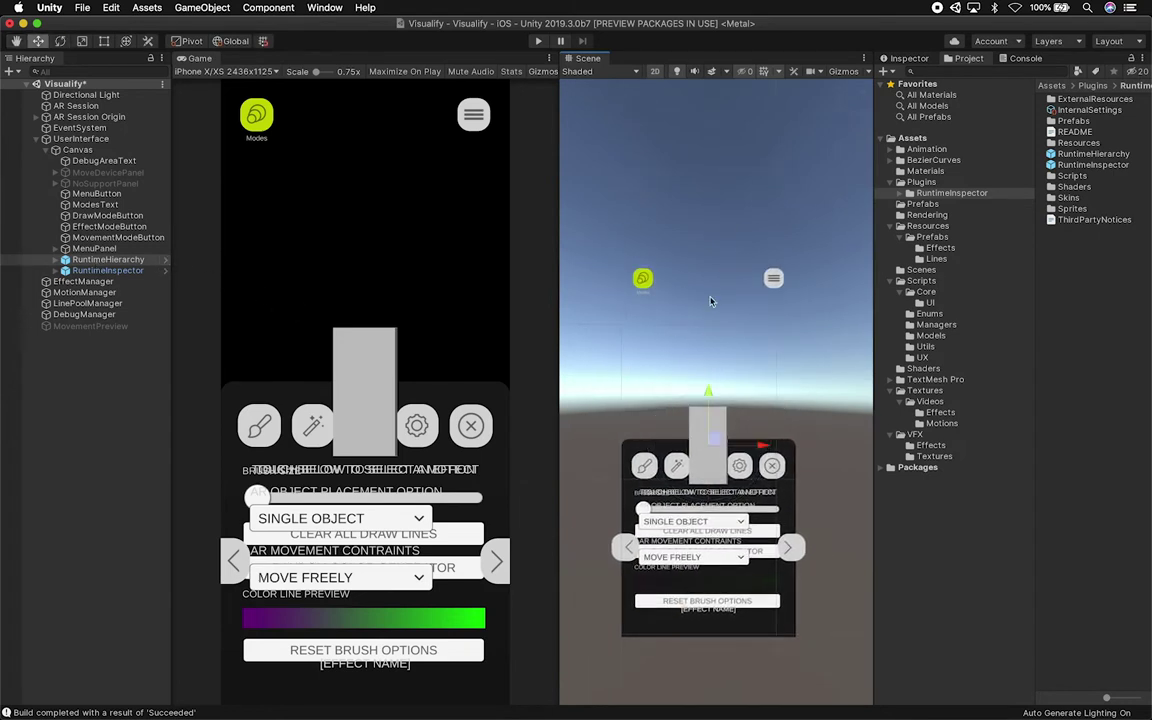
- Widen the RuntimeHierarchy rect leftward to width 687 with the Rect tool
click(909, 58)
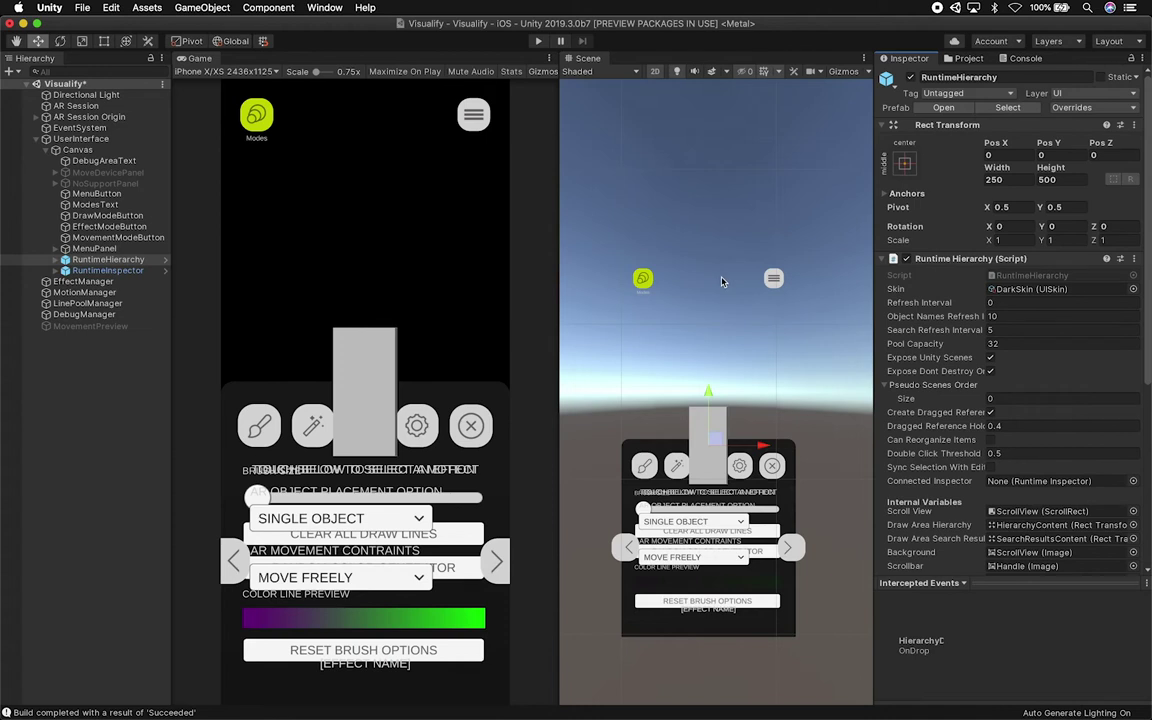
scroll(690, 430, up, 1)
key(t)
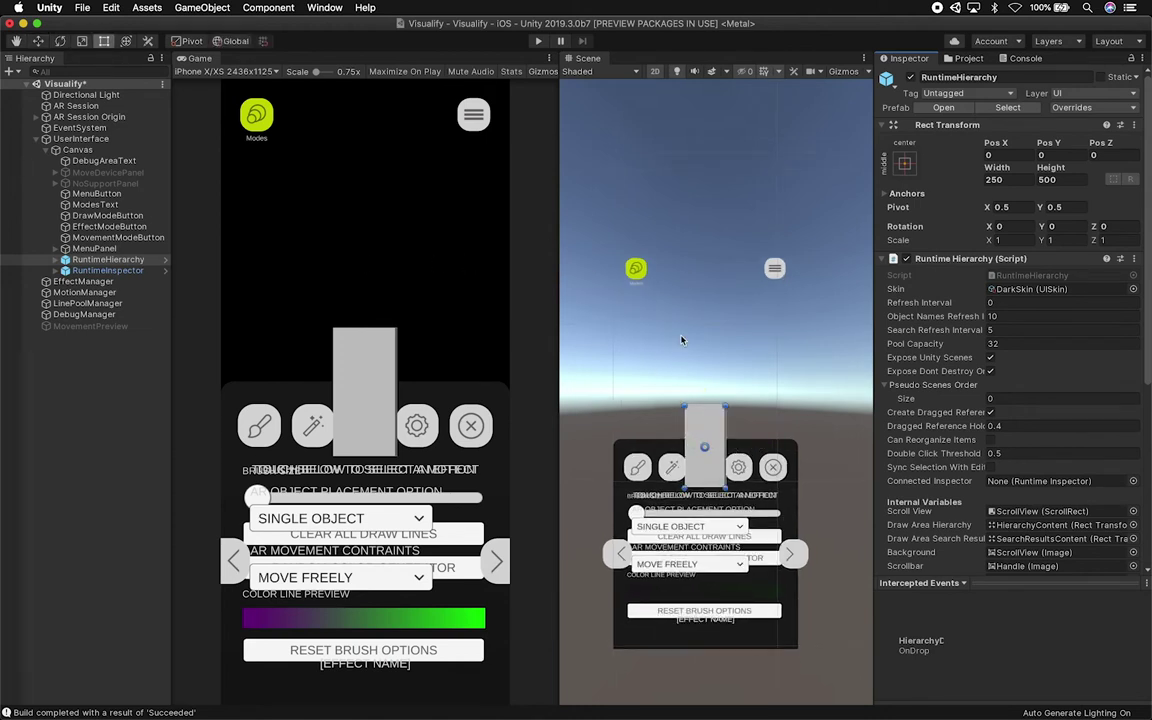
drag(684, 425, 615, 428)
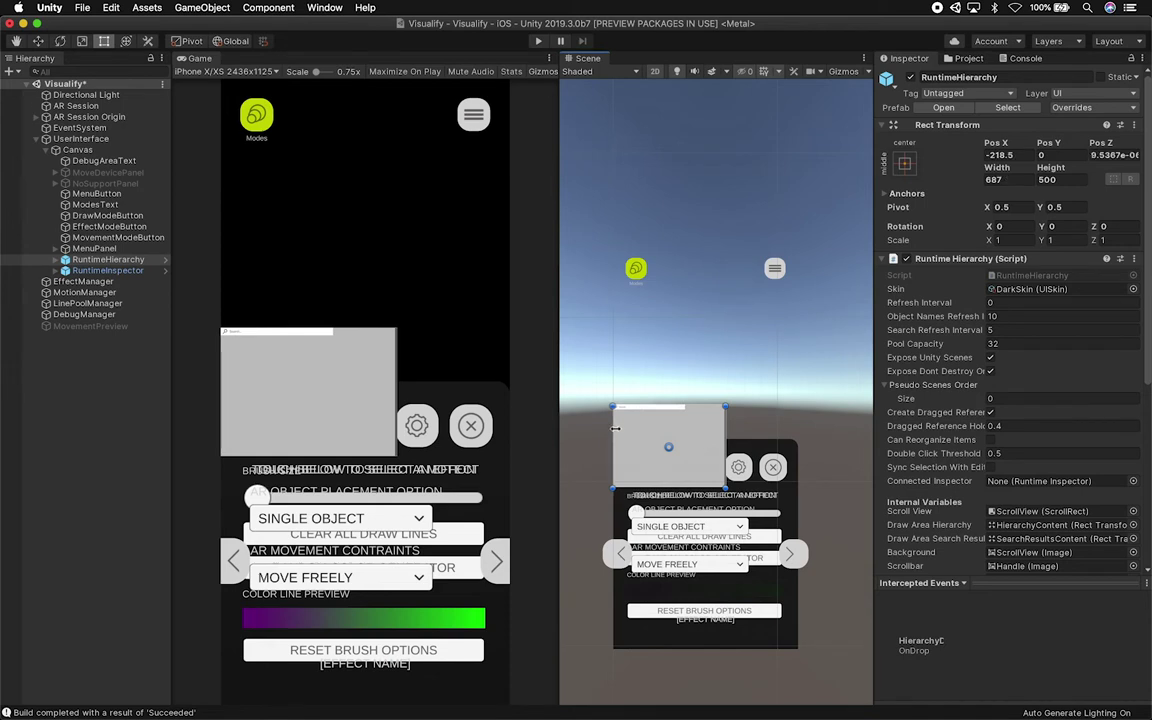
- Set RuntimeHierarchy's scale to 2 on X, Y and Z
click(1012, 240)
text(2)
key(Tab)
text(2)
key(Tab)
text(2)
- Set RuntimeInspector's scale to 2 on X, Y and Z
click(108, 270)
click(1000, 240)
text(2)
key(Tab)
text(2)
key(Tab)
text(2)
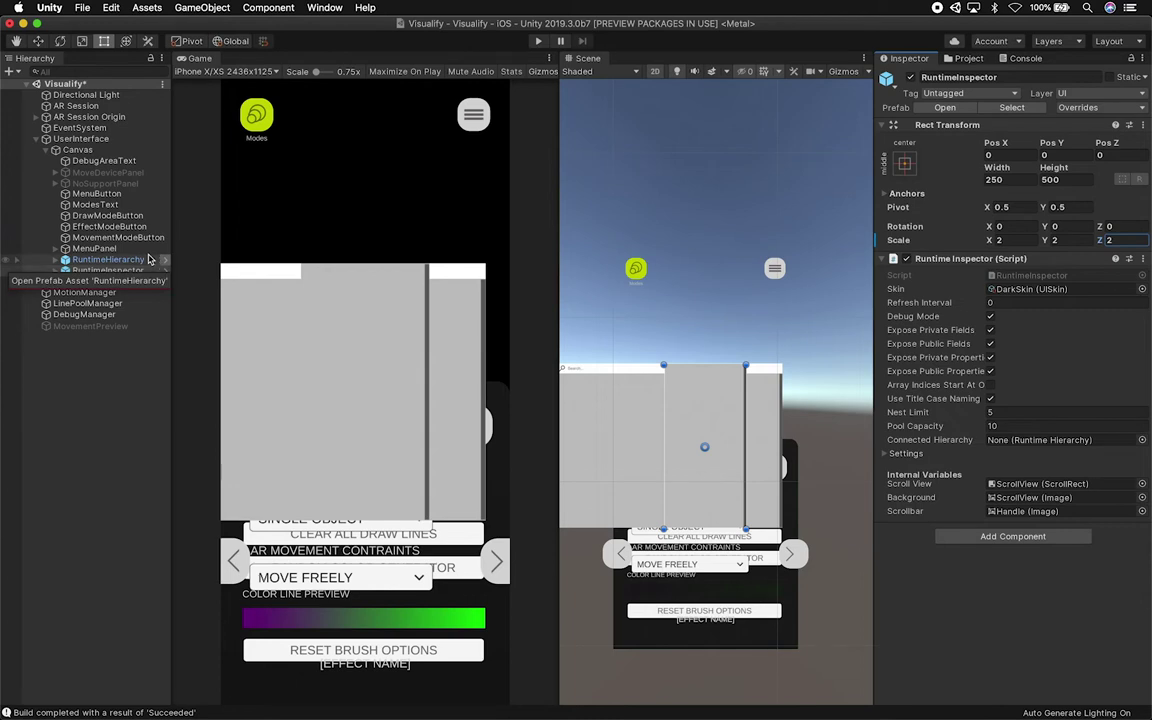
- Move RuntimeHierarchy up and right, then narrow it from its right edge
click(148, 259)
key(w)
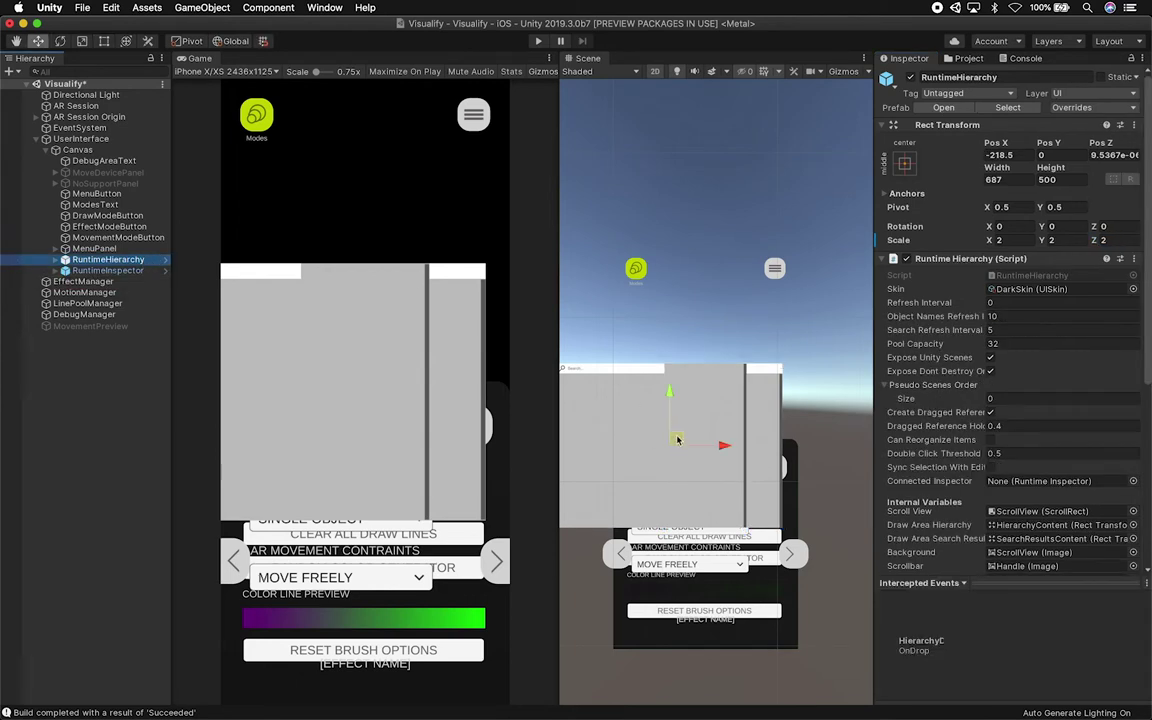
drag(677, 440, 733, 390)
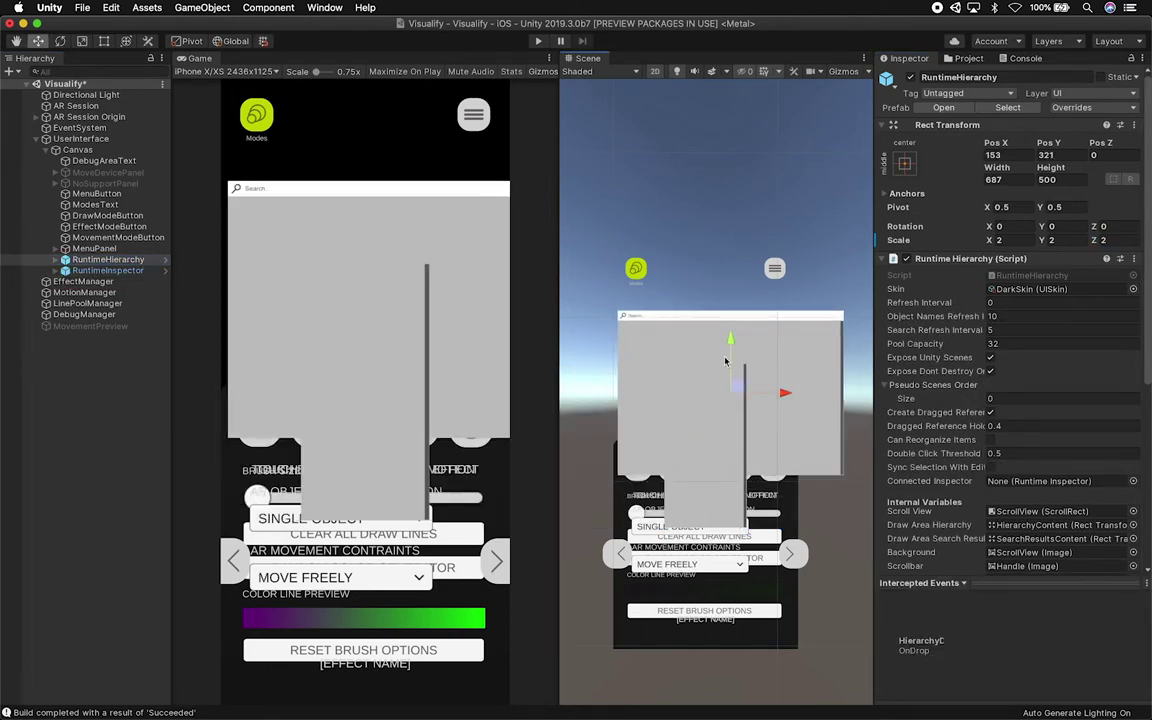
key(t)
drag(843, 390, 796, 390)
- Fit RuntimeHierarchy to 562 by 380.3 at Pos Y 380.3 along the canvas top
drag(559, 356, 390, 358)
middle_drag(784, 422, 764, 314)
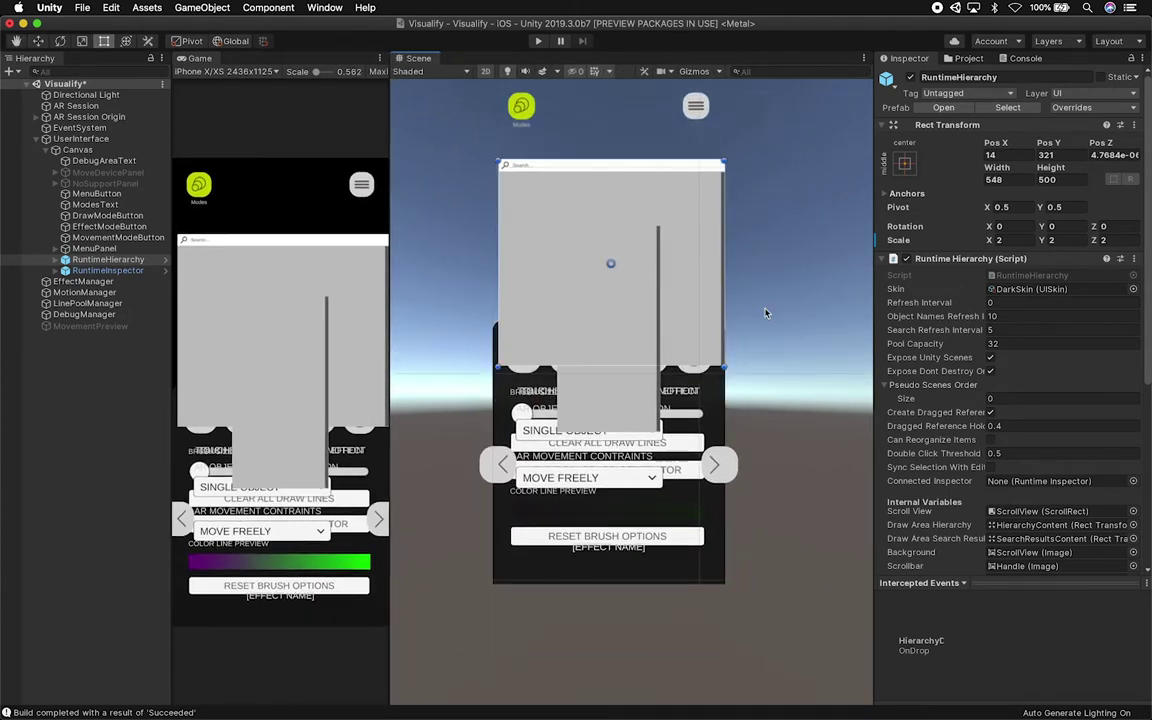
mouse_move(485, 271)
mouse_down()
mouse_move(420, 270)
mouse_move(481, 270)
mouse_up()
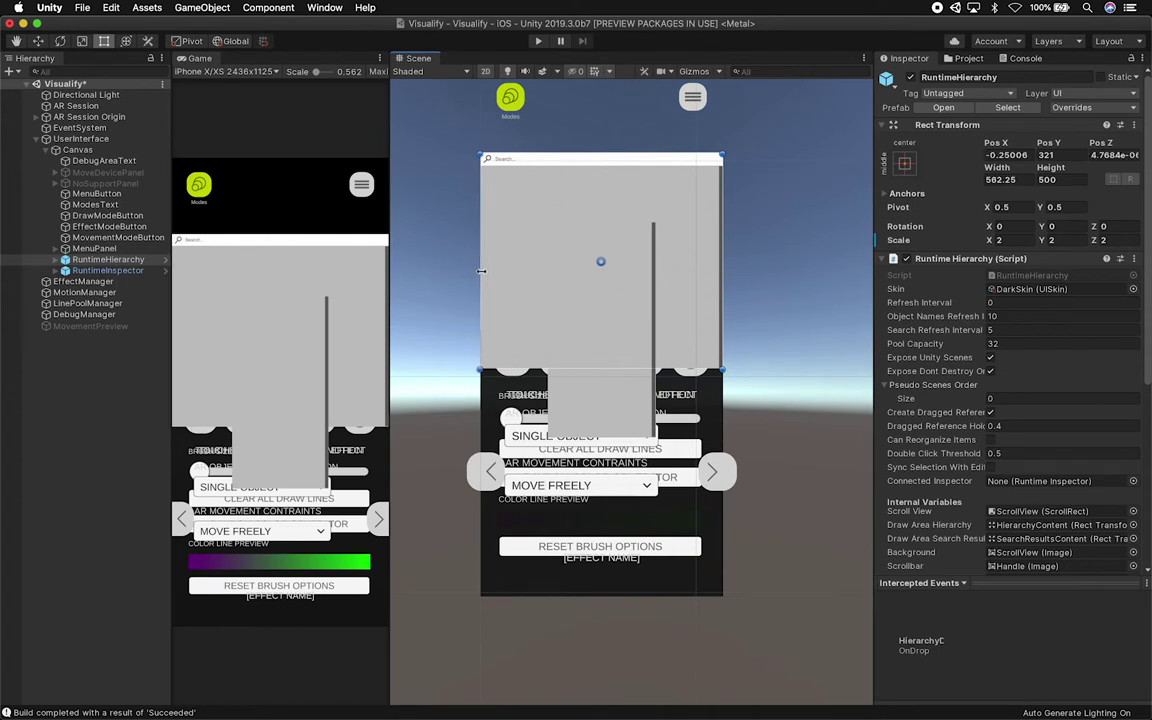
drag(557, 368, 561, 329)
middle_drag(561, 329, 626, 181)
drag(629, 166, 628, 180)
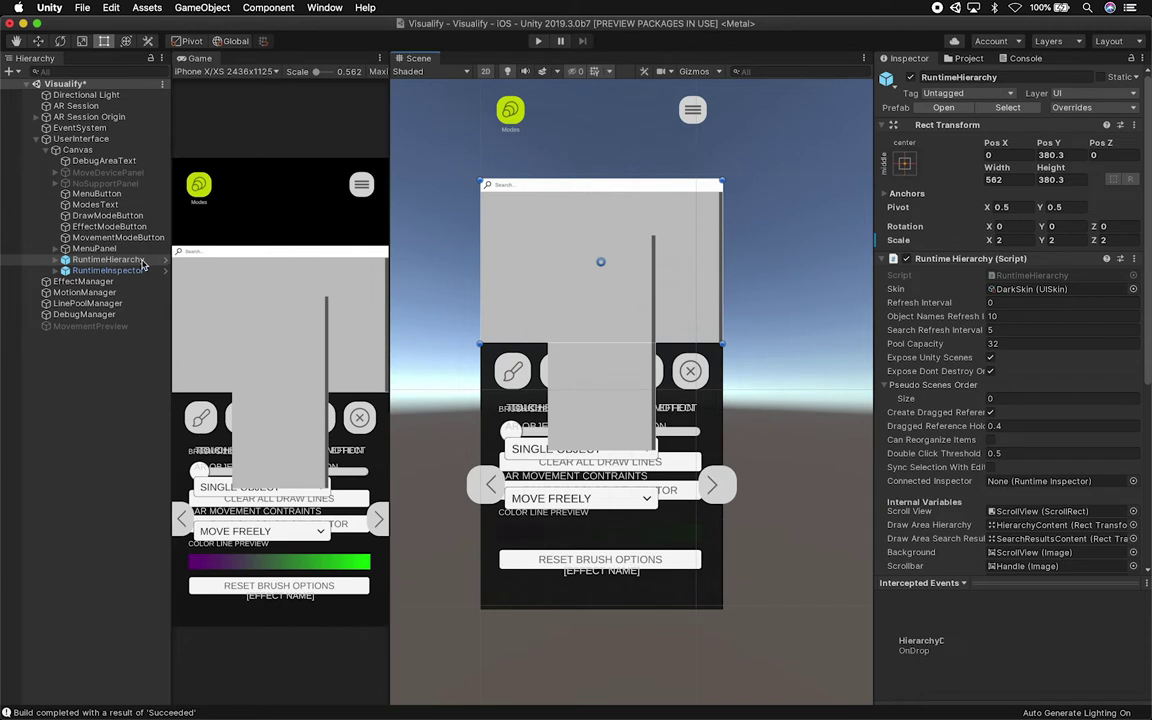
- Resize RuntimeInspector to about 571.3 by 245.6 along the canvas bottom, below the menu
click(110, 271)
drag(633, 450, 633, 606)
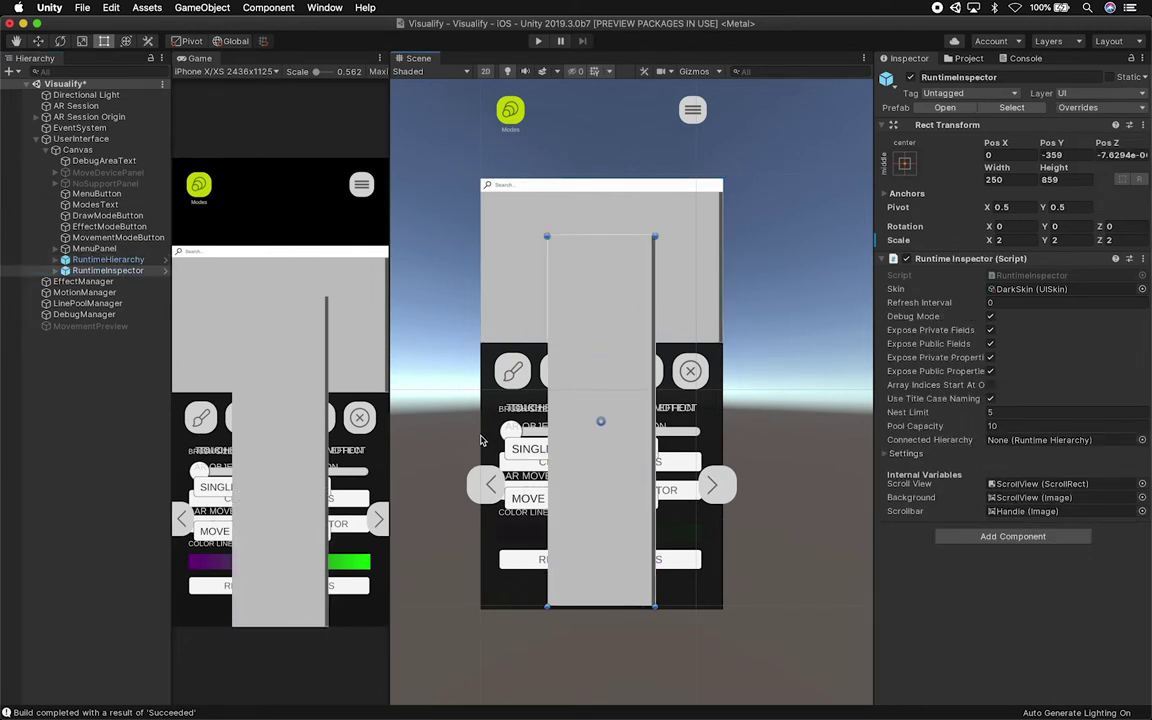
drag(652, 405, 726, 405)
drag(546, 402, 483, 397)
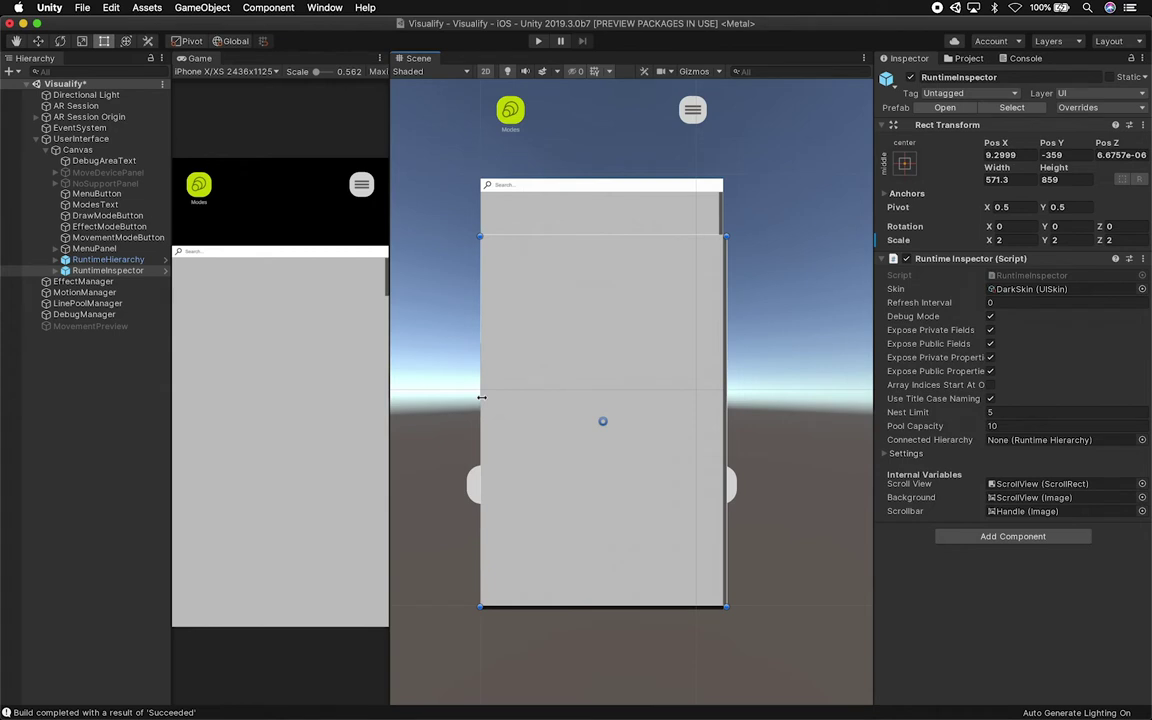
drag(573, 234, 525, 498)
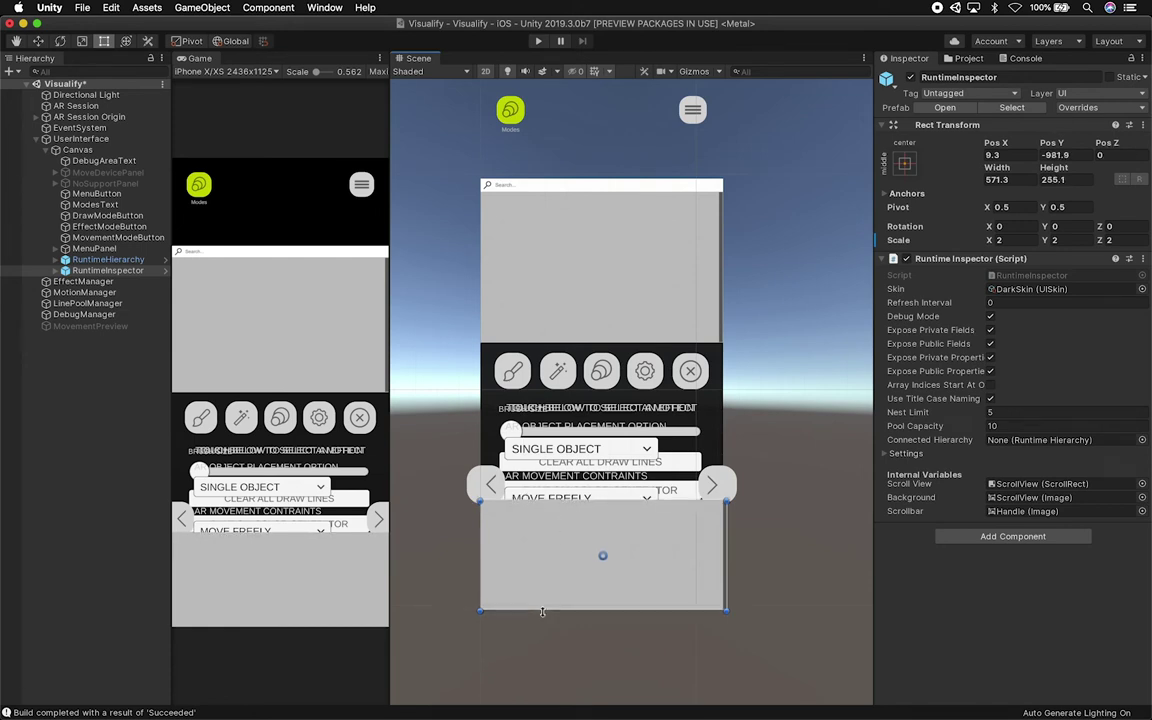
- Adjust RuntimeHierarchy's height and anchor it to the top centre
click(110, 259)
drag(584, 348, 584, 352)
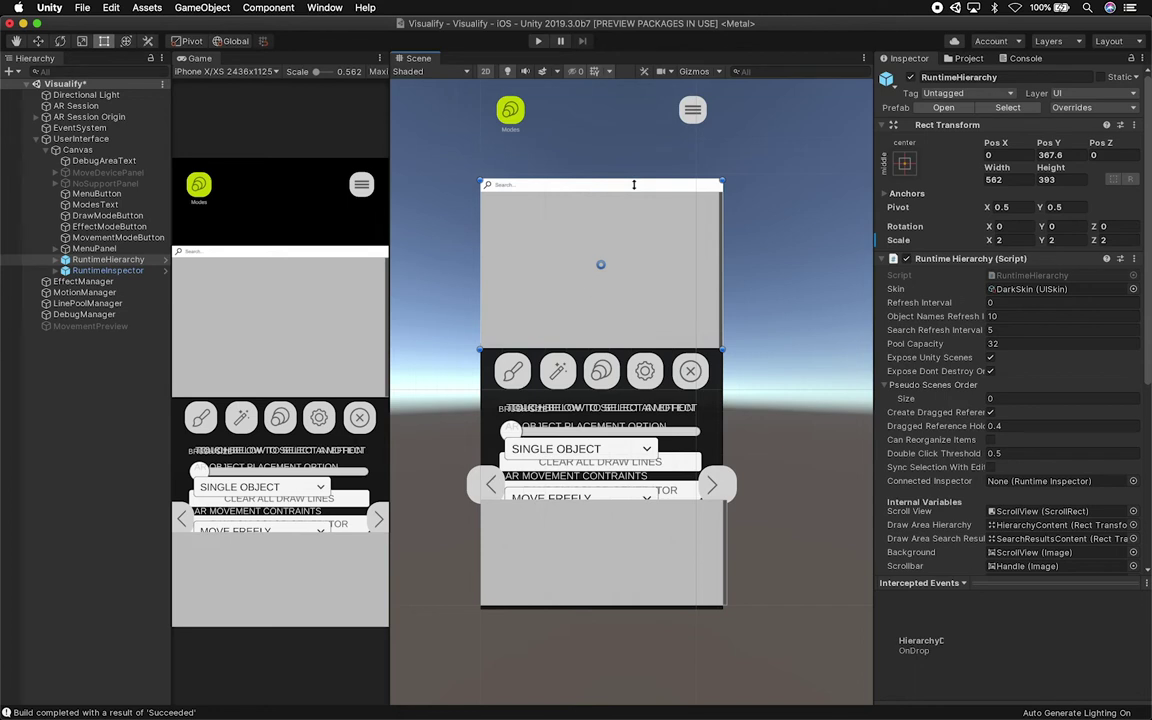
drag(633, 184, 633, 192)
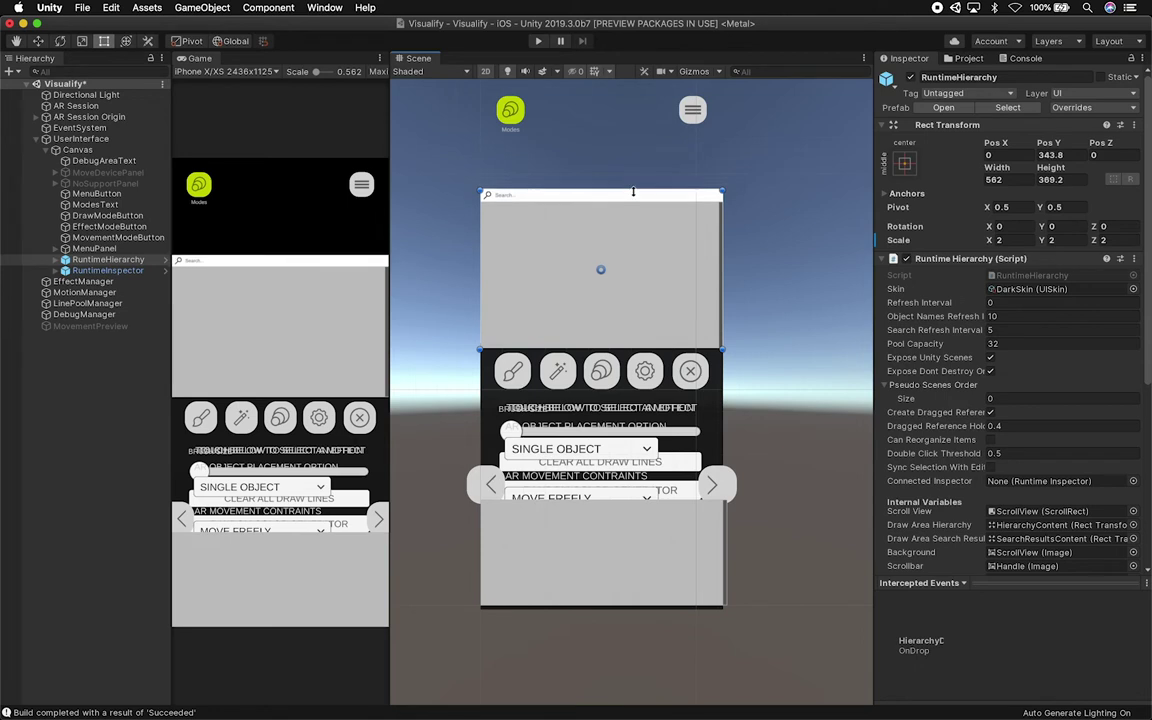
click(904, 162)
click(983, 271)
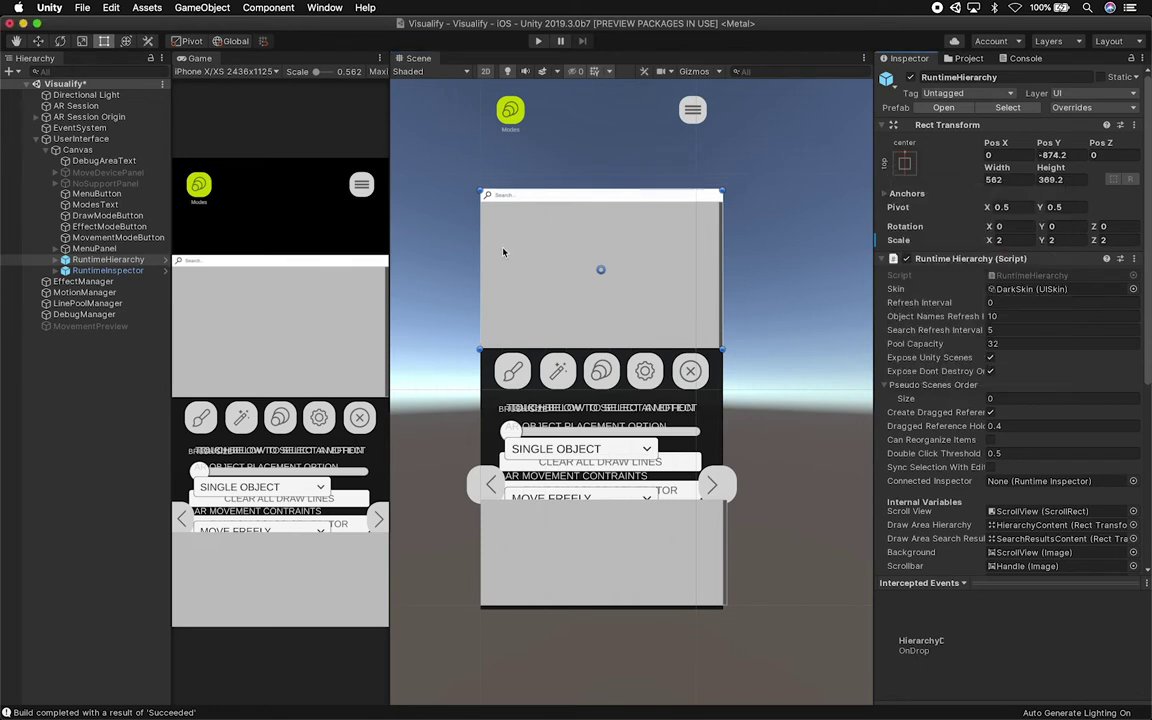
- Anchor RuntimeInspector to bottom centre and match RuntimeHierarchy's width at about 562
click(677, 332)
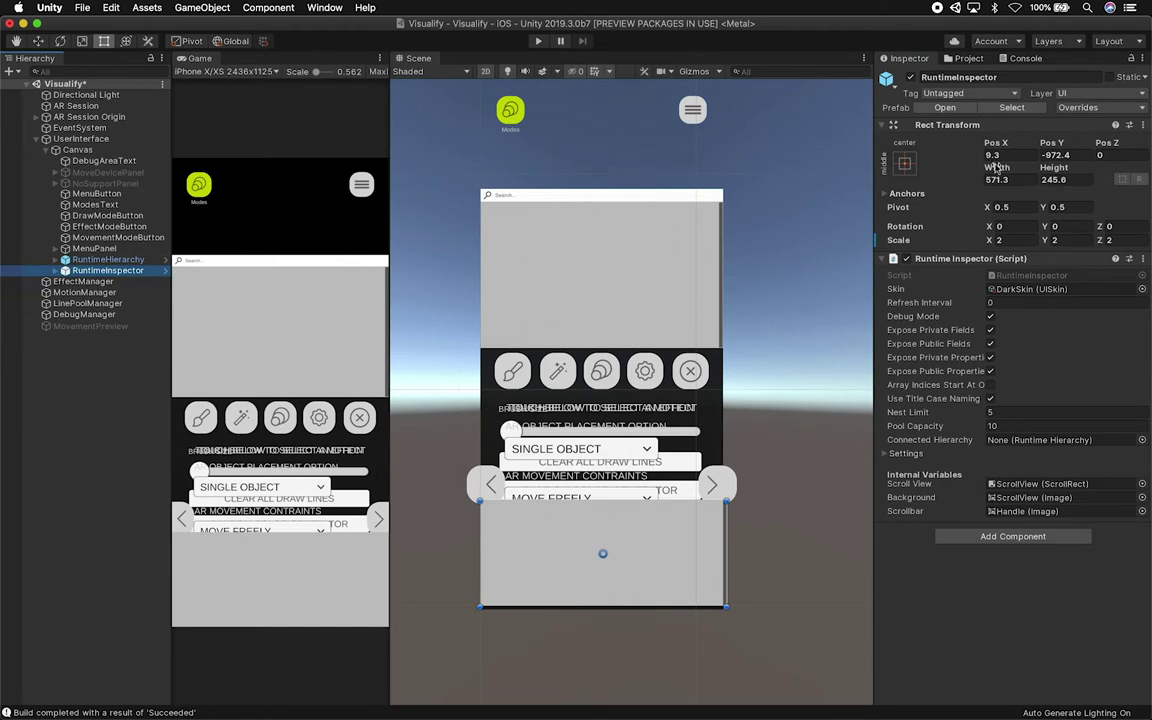
click(904, 162)
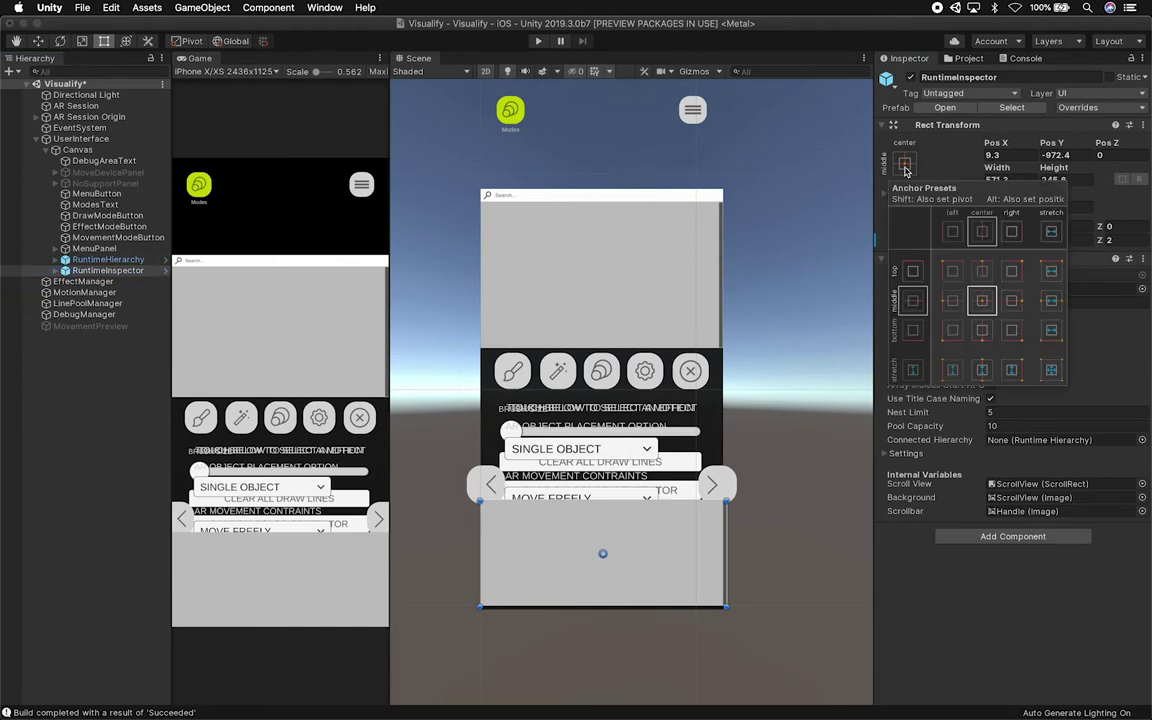
click(980, 333)
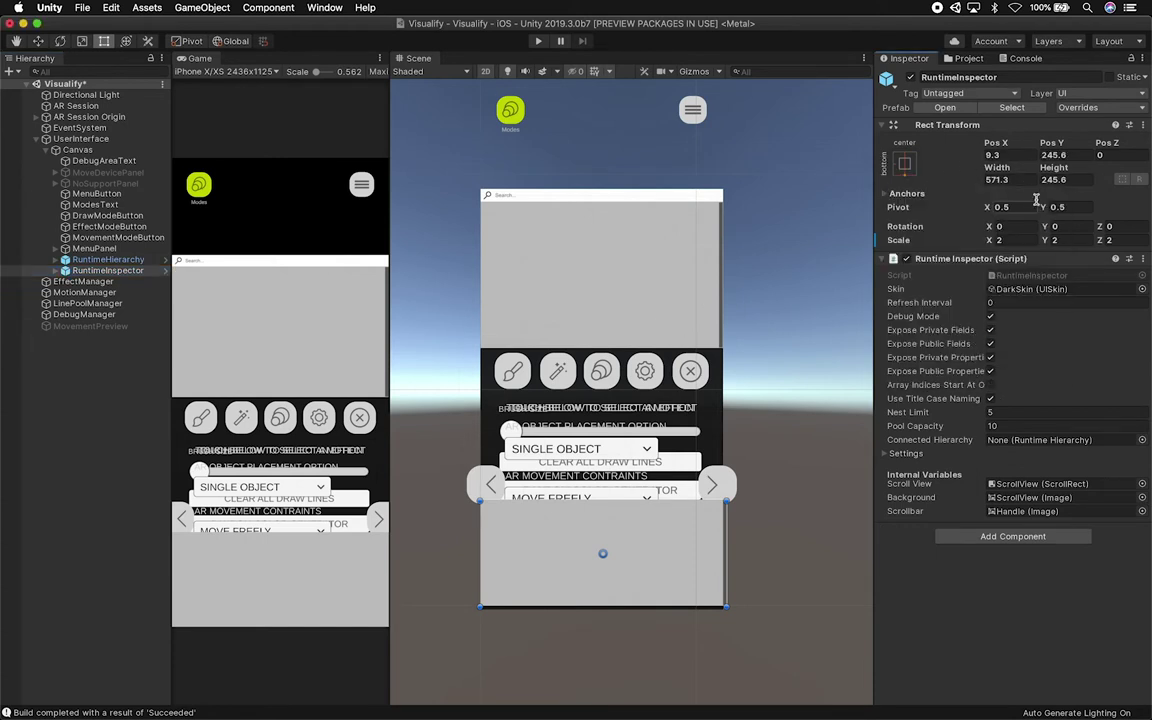
drag(726, 543, 722, 541)
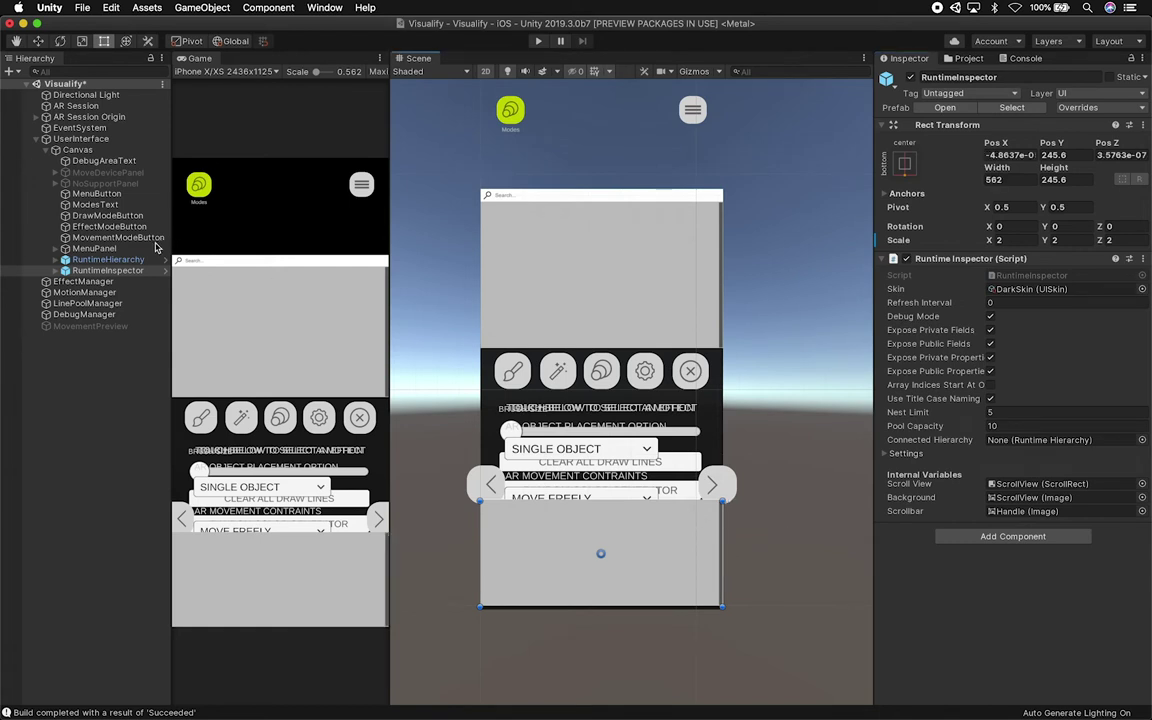
click(140, 259)
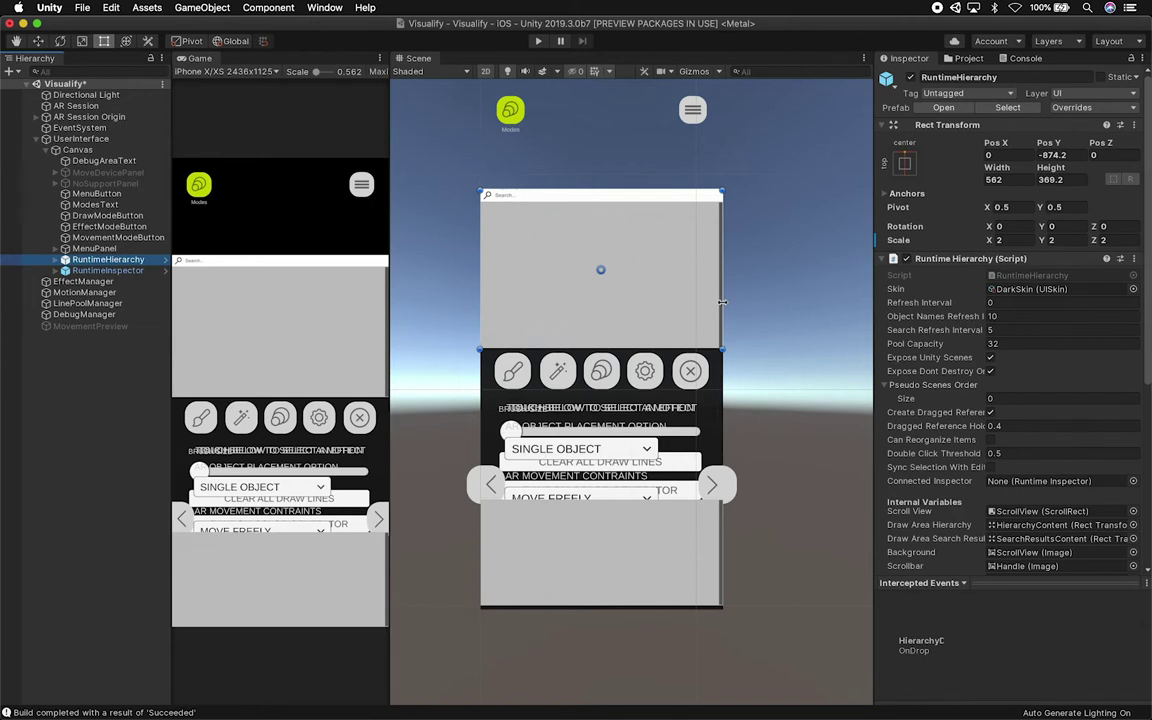
drag(722, 301, 724, 301)
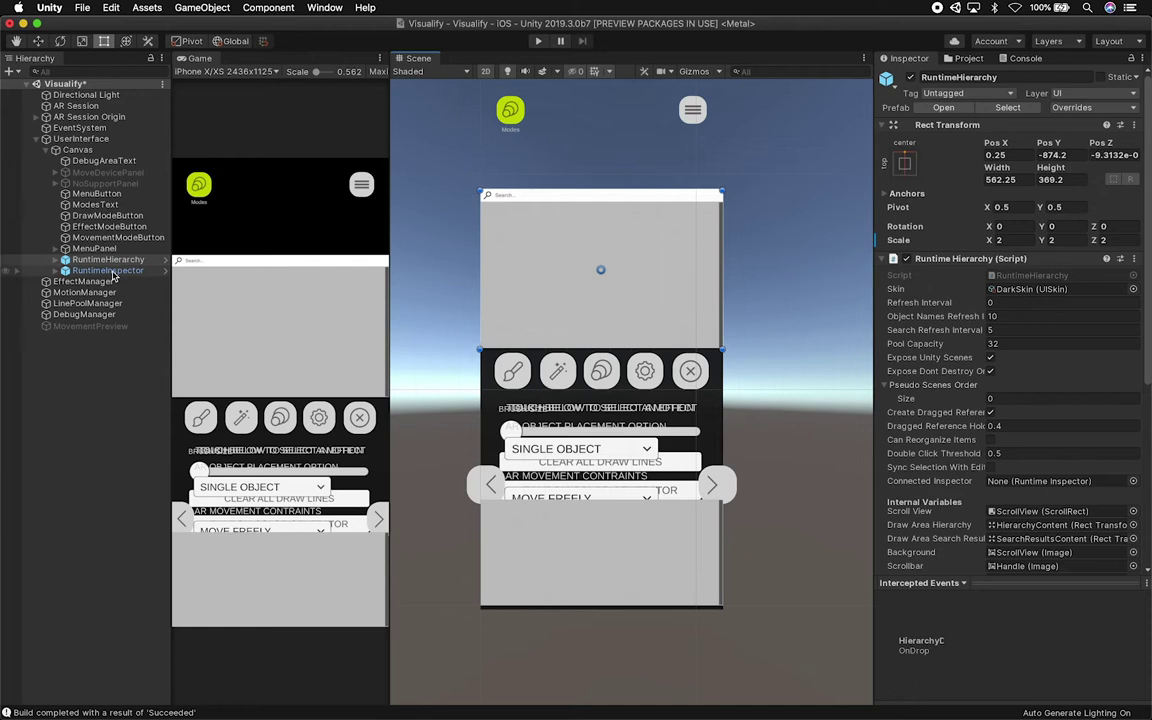
- Link RuntimeInspector as the Connected Inspector, then run the game and expand AR Session Origin
shift+click(108, 270)
mouse_move(1019, 488)
mouse_down()
mouse_move(1000, 483)
mouse_move(1030, 481)
mouse_up()
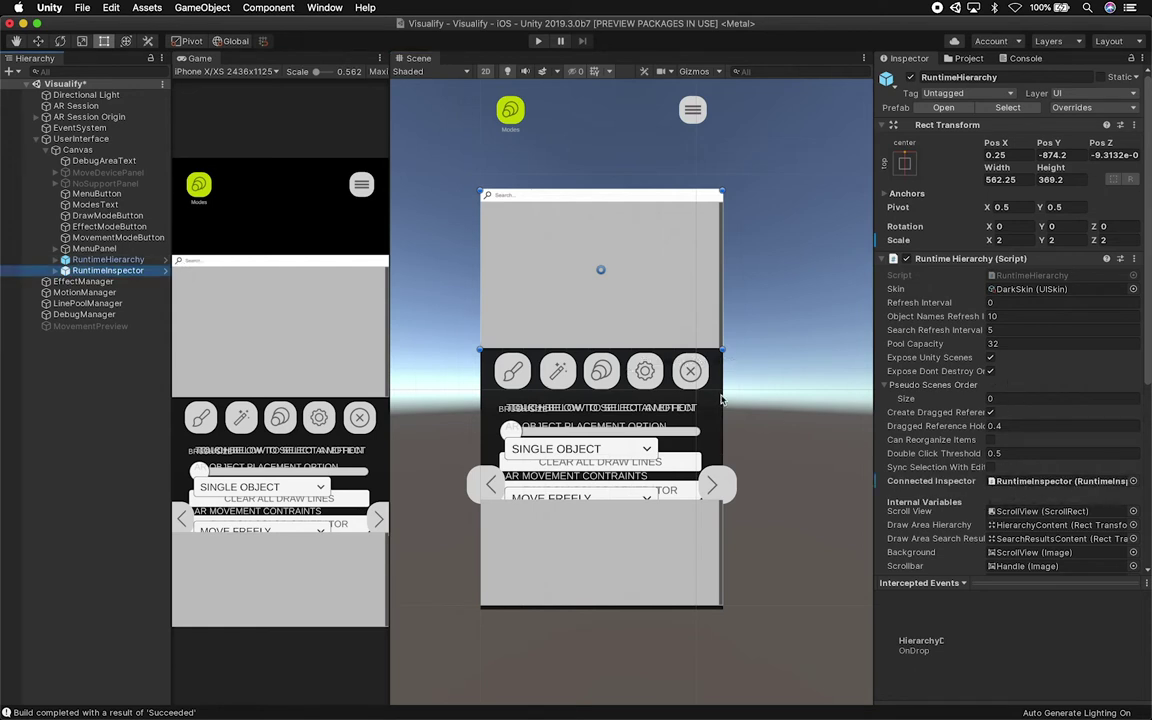
scroll(720, 399, down, 2)
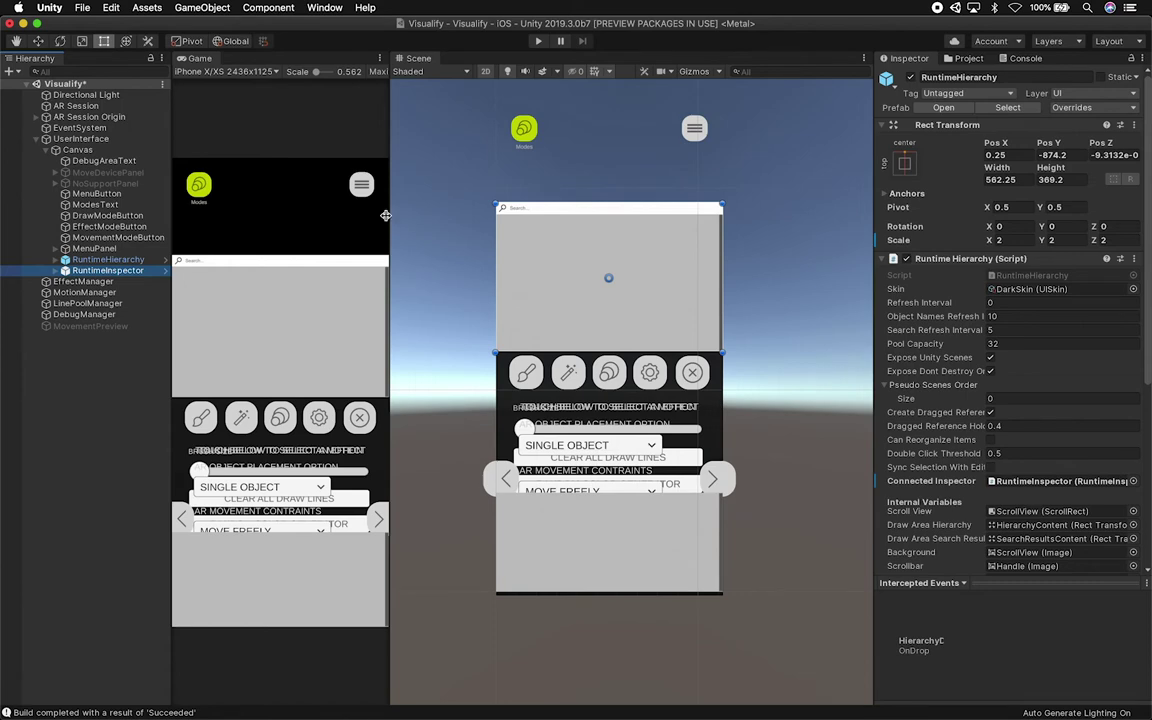
drag(385, 215, 560, 225)
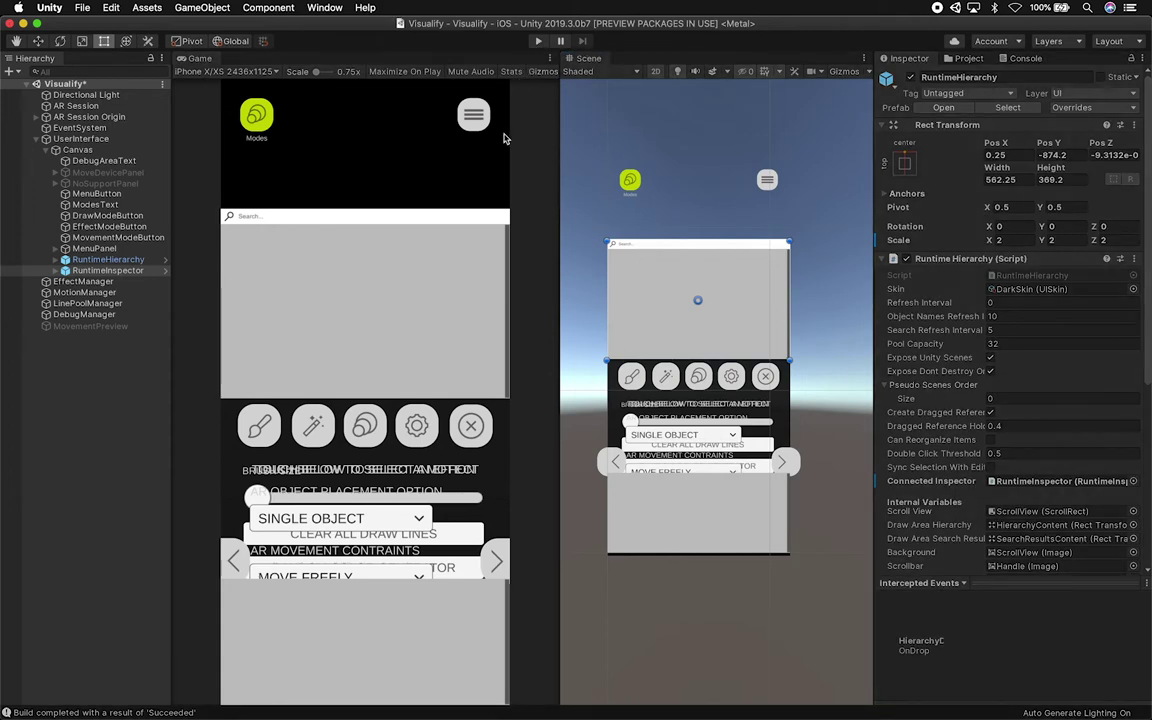
key(super+p)
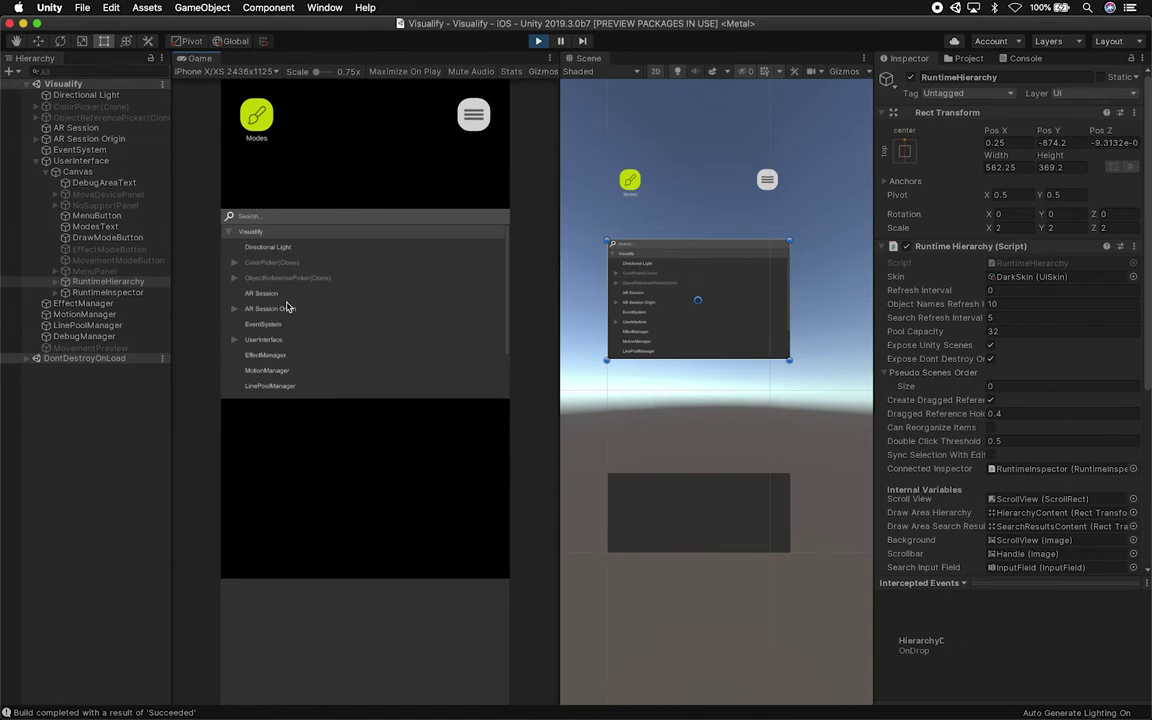
click(233, 310)
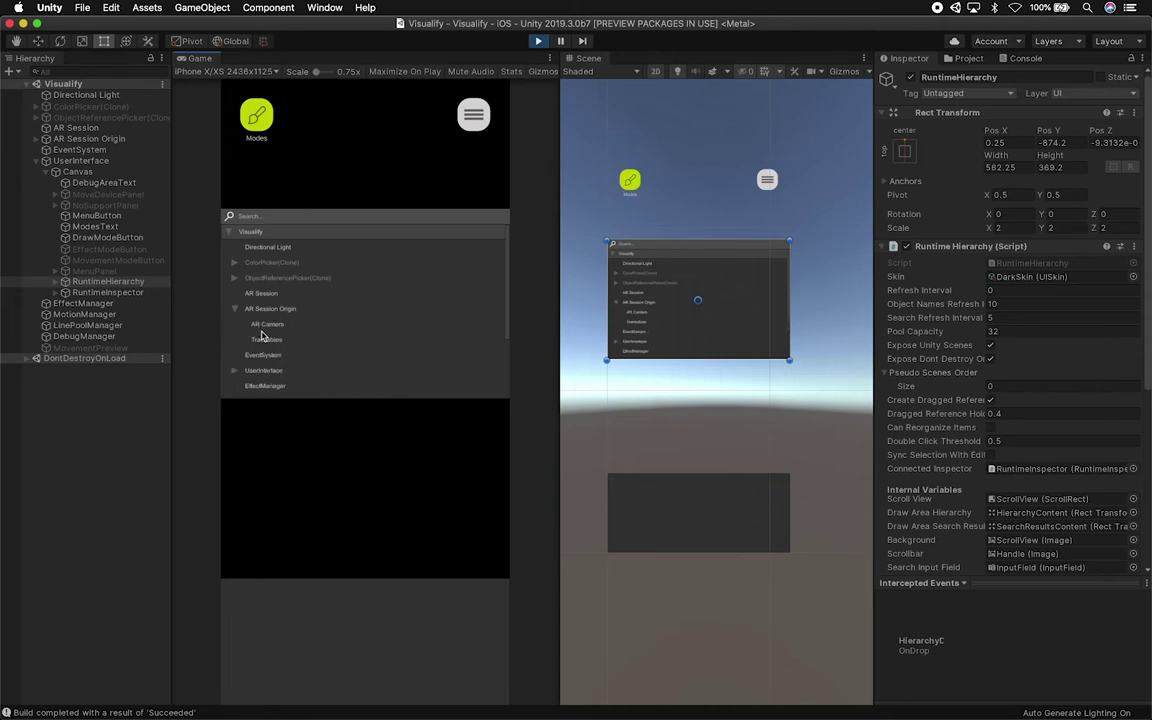
- Draw a wavy line, switch to effects mode, and expand LineRenderer_0_smoothed_pivot in-game
mouse_move(257, 179)
mouse_down()
mouse_move(299, 151)
mouse_move(310, 171)
mouse_move(362, 155)
mouse_move(384, 182)
mouse_move(417, 155)
mouse_move(442, 190)
mouse_move(478, 172)
mouse_up()
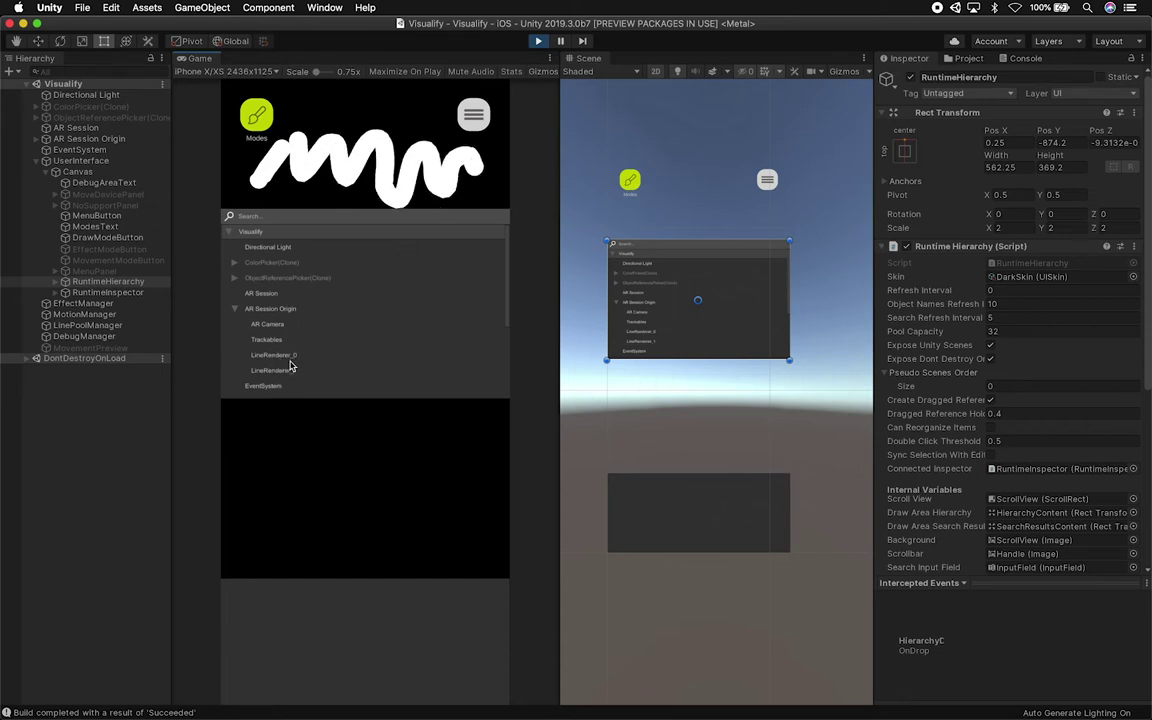
click(257, 118)
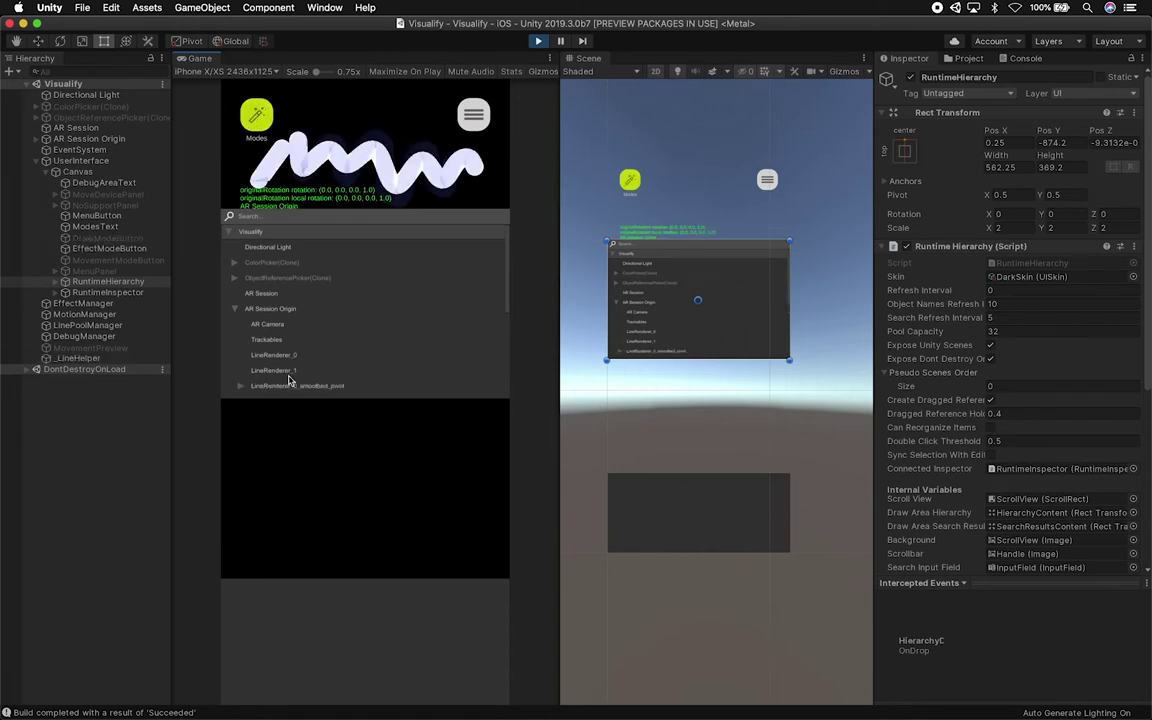
click(240, 389)
scroll(329, 368, down, 2)
- Inspect LineRenderer_0_smoothed's third collider and expand its Transform to show the position values
click(258, 288)
click(284, 302)
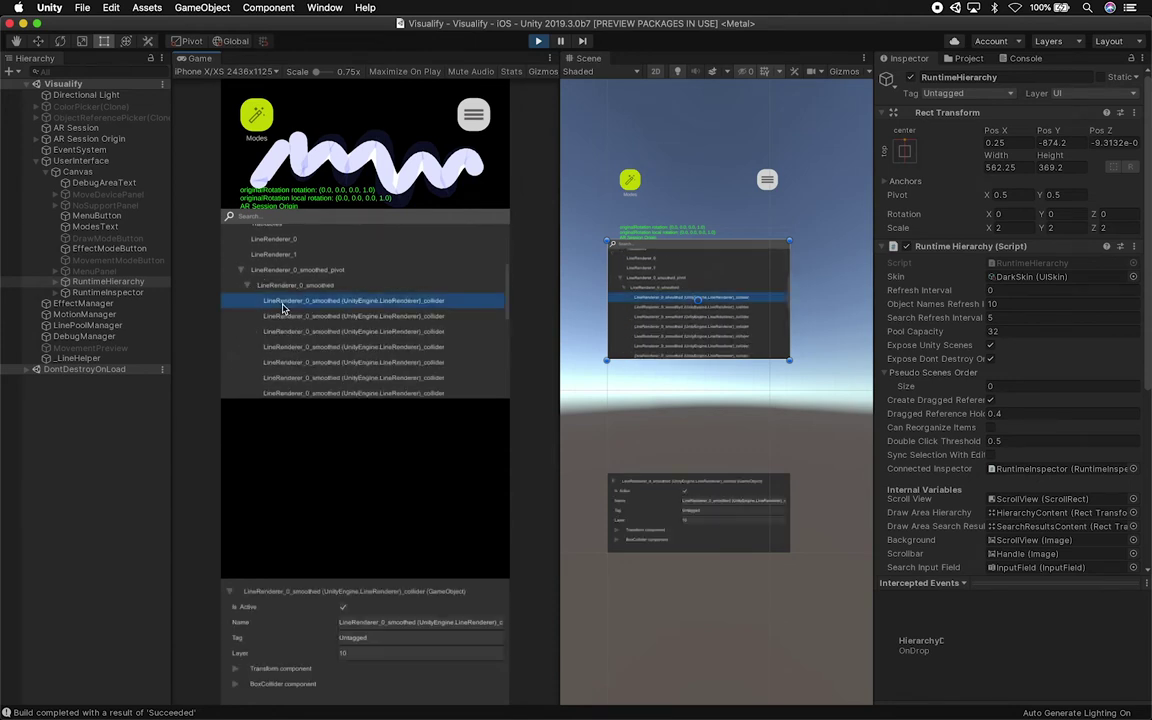
click(290, 333)
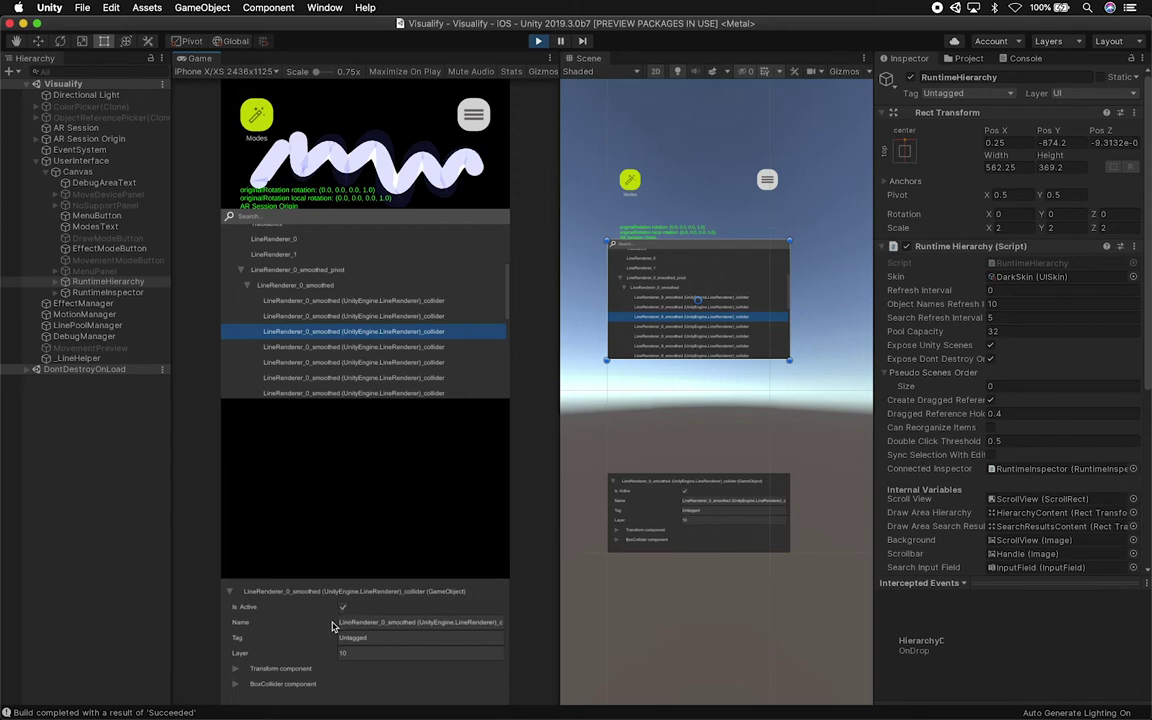
click(240, 668)
scroll(266, 620, down, 3)
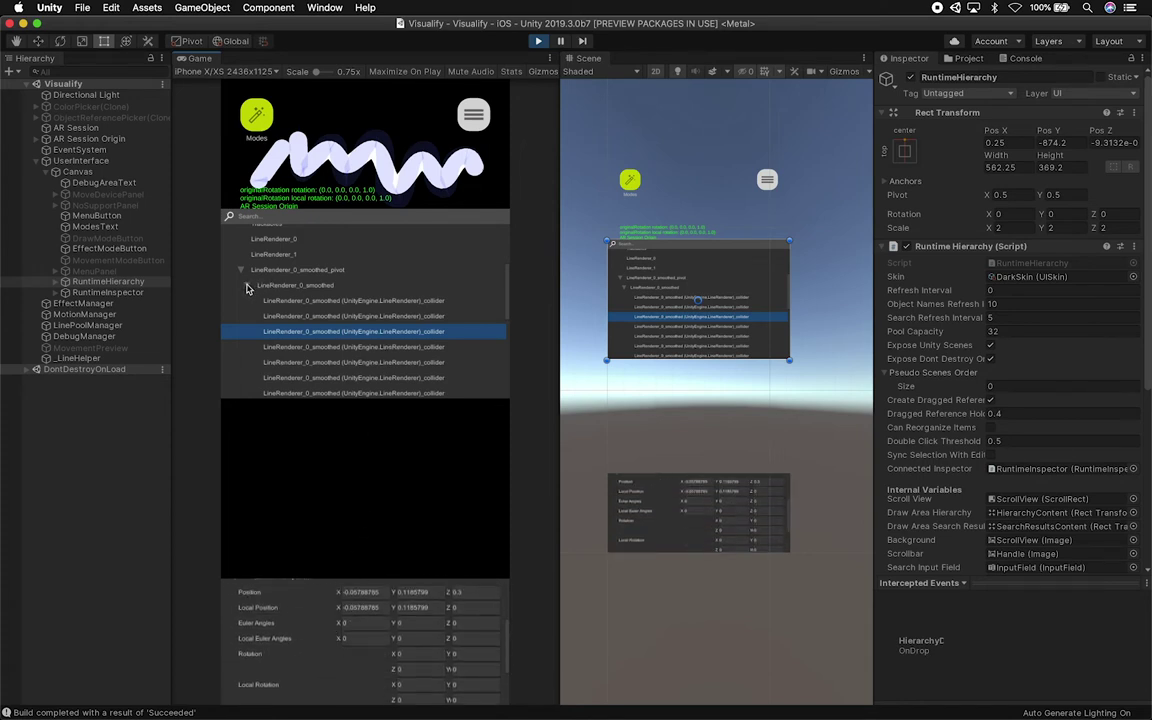
click(248, 288)
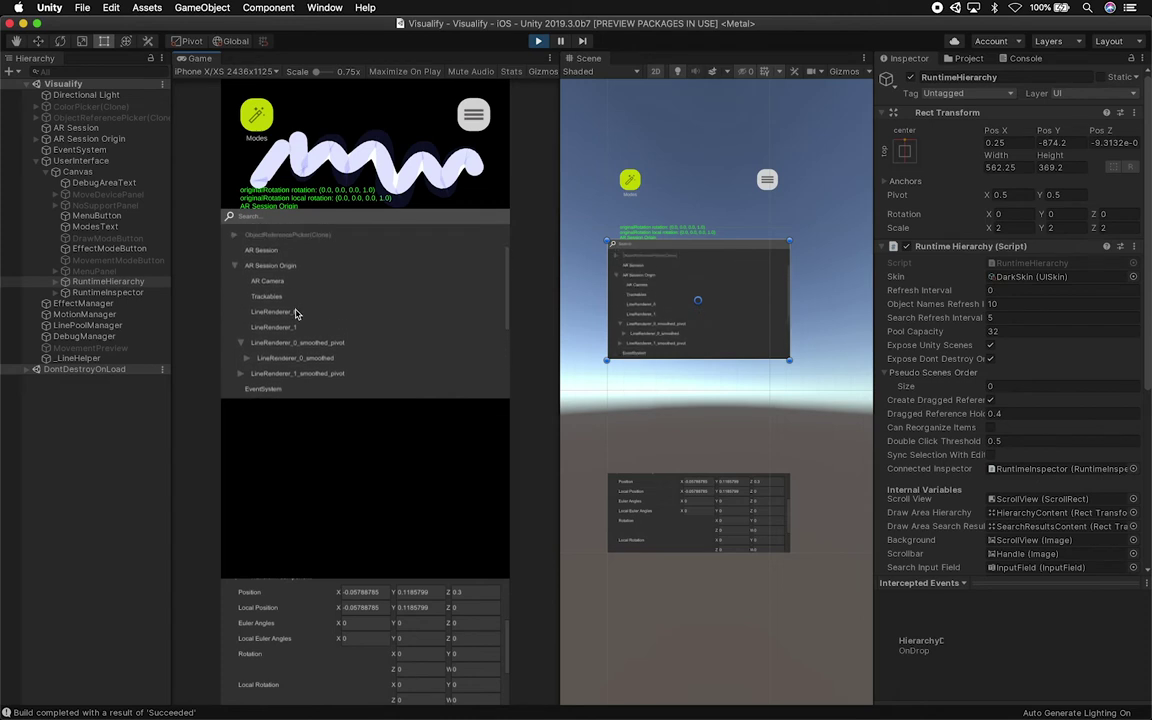
- Inspect LineRenderer_0_smoothed_pivot in the in-game inspector and expand its Transform
click(288, 342)
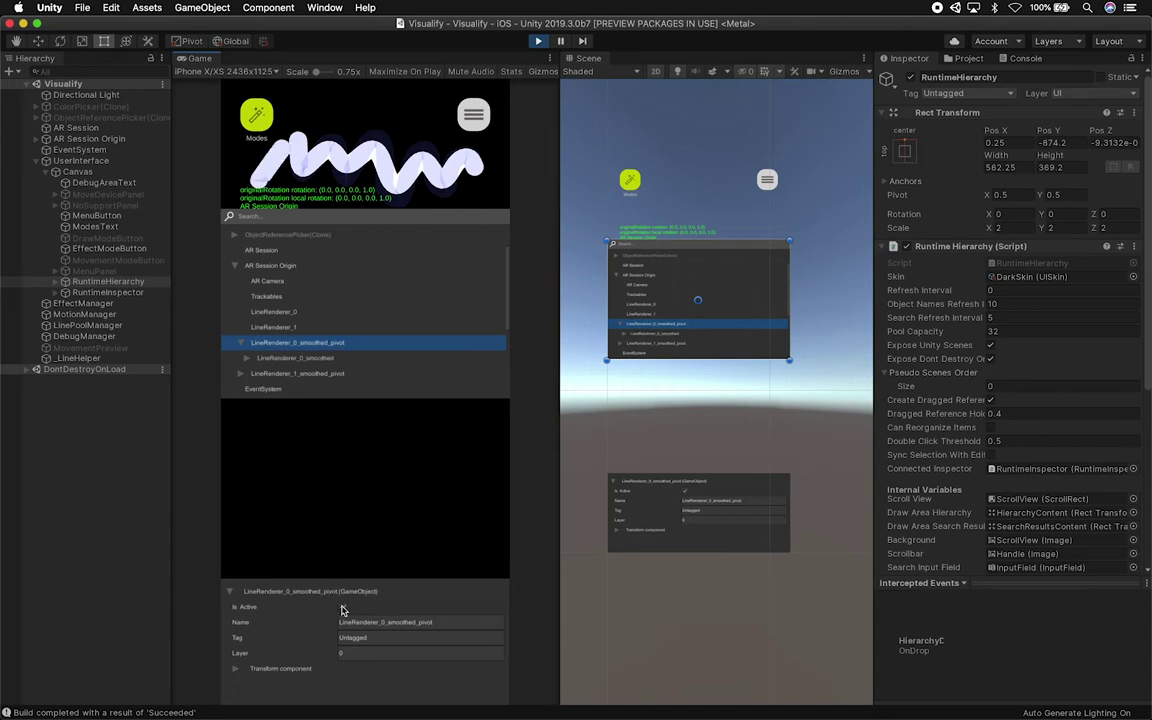
click(306, 669)
scroll(373, 648, down, 5)
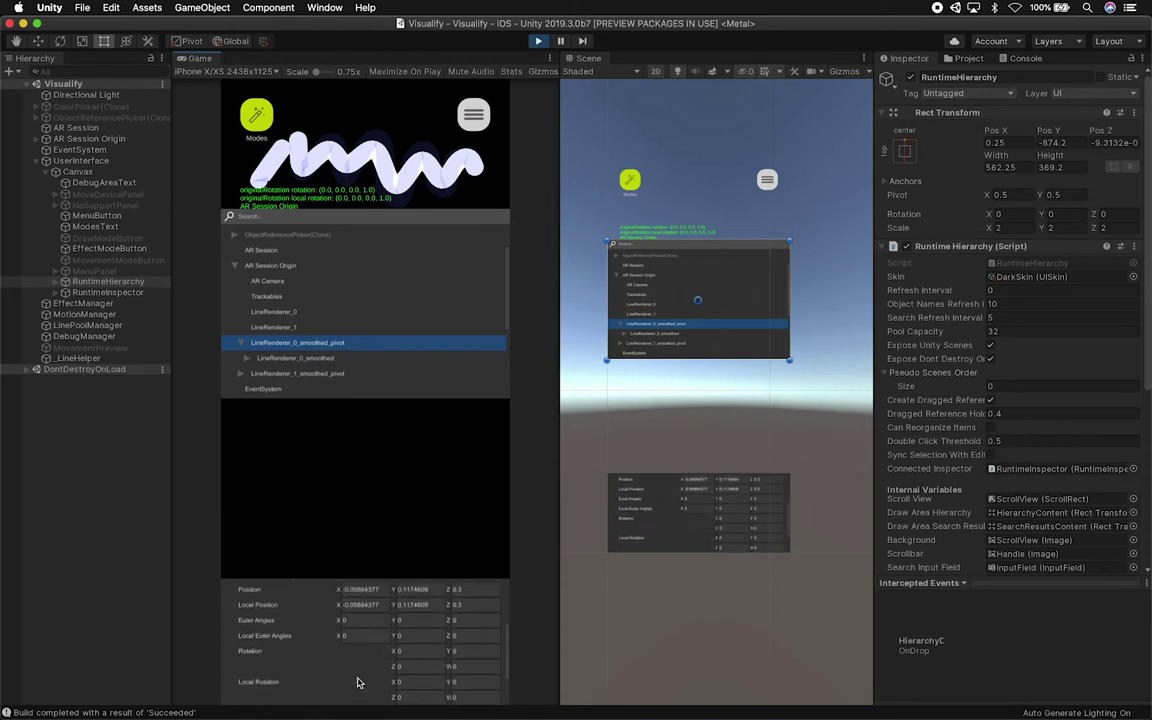
scroll(373, 648, up, 3)
- Edit the pivot's Position Y (typing 10), then set its Position Z to 0.2
click(408, 610)
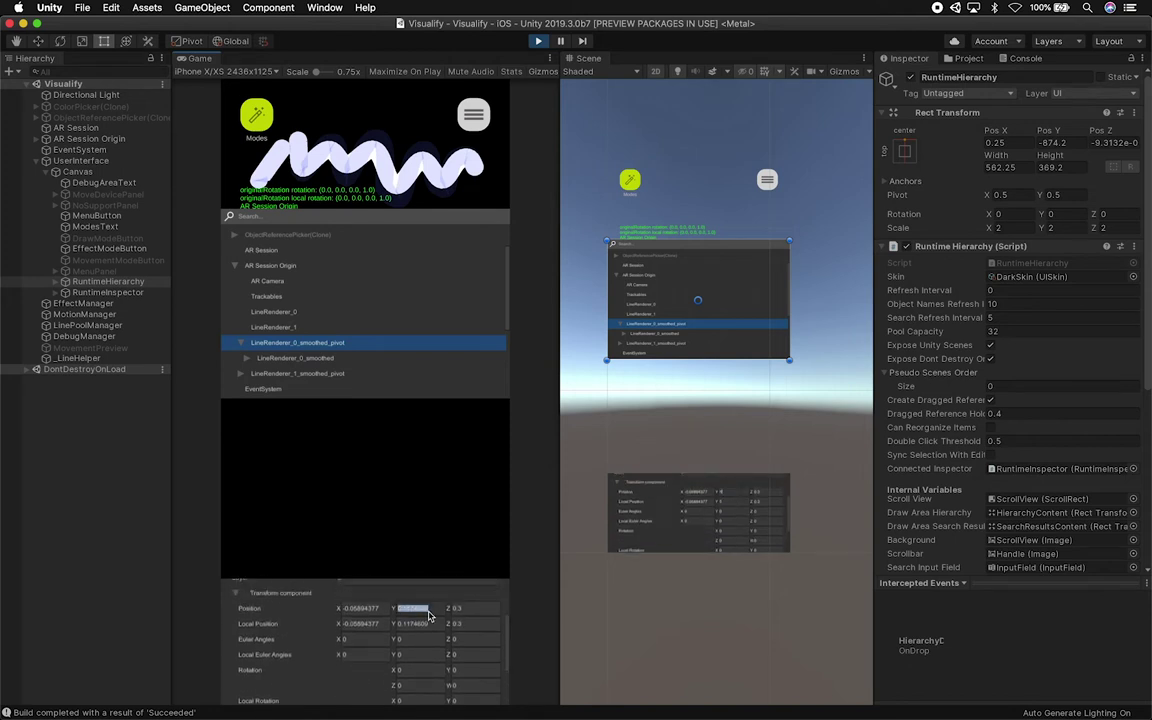
text(10)
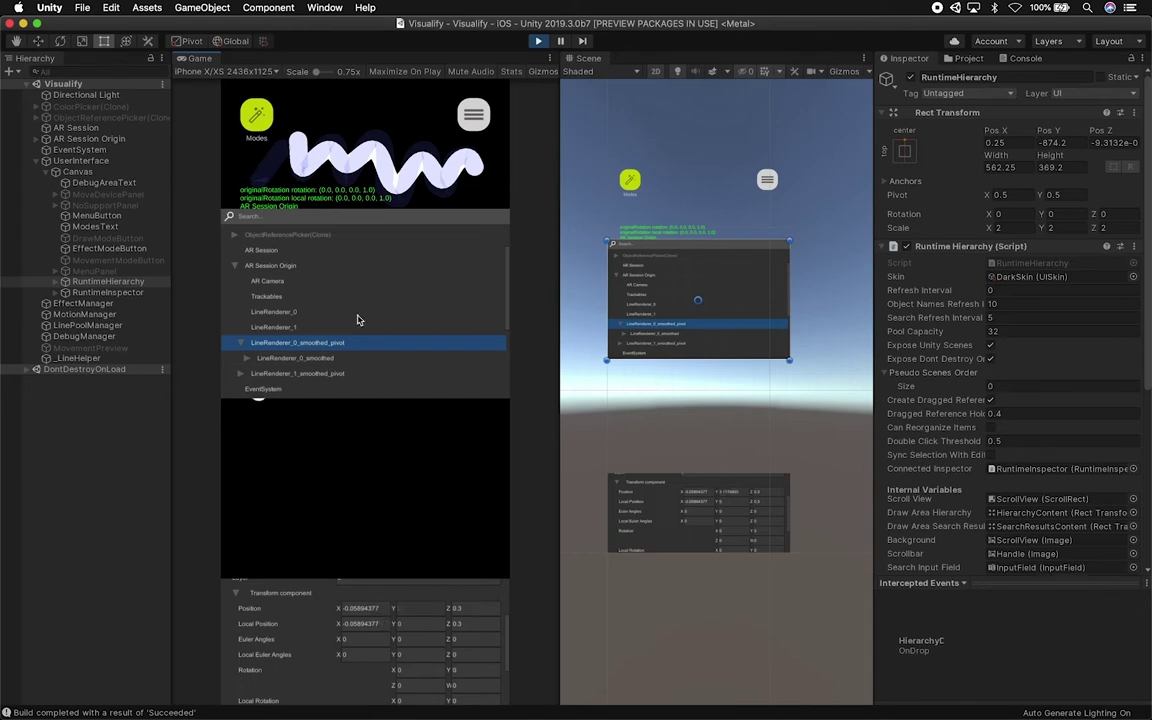
click(456, 610)
click(456, 610)
drag(473, 612, 443, 612)
text(2)
click(35, 139)
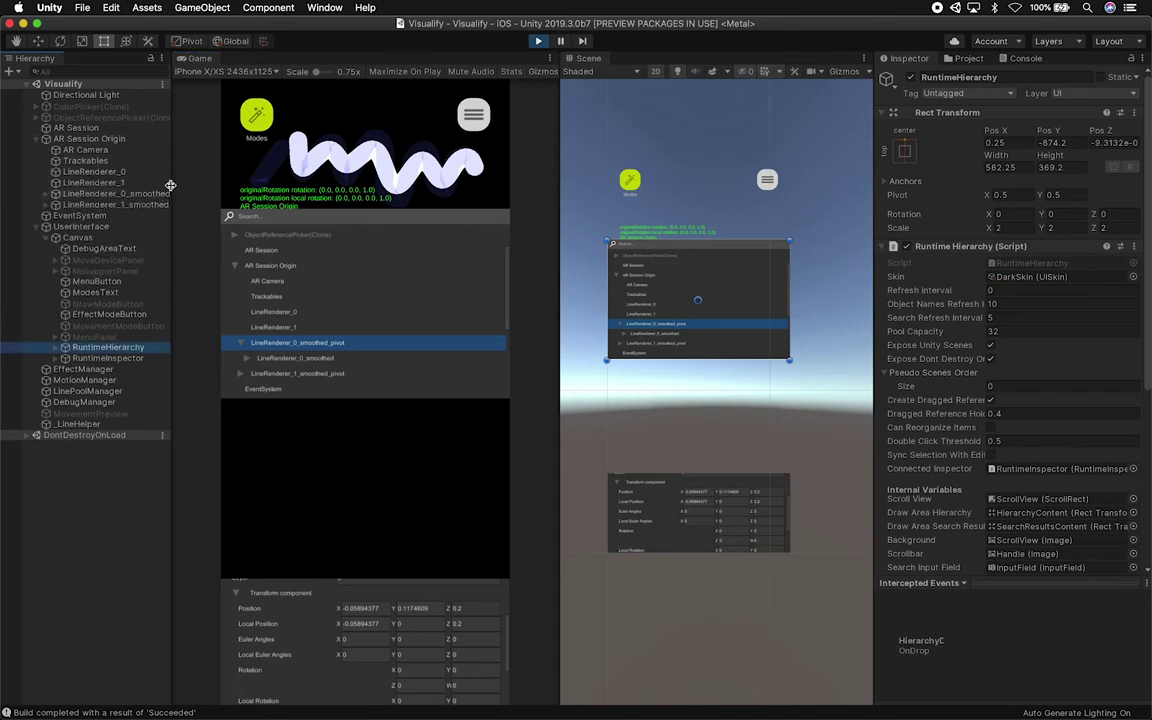
- Select LineRenderer_0_smoothed_pivot, set Position Z to 0.2, and expand LineRenderer_0_smoothed to show colliders
drag(171, 189, 200, 189)
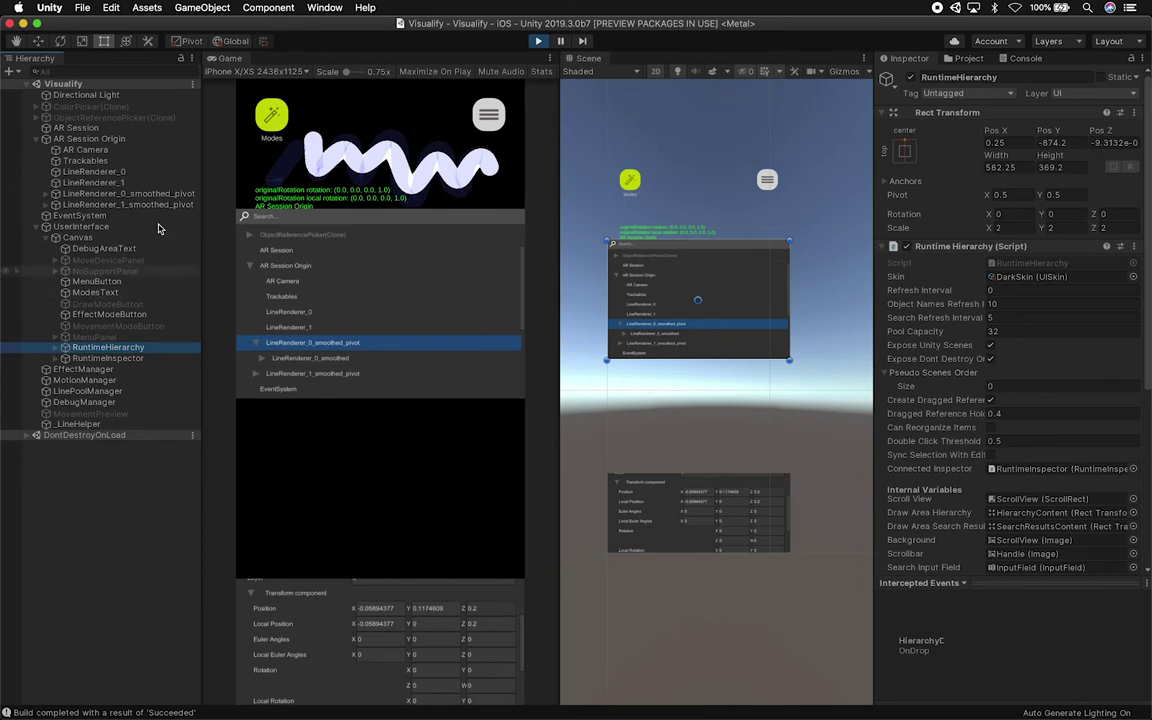
click(150, 193)
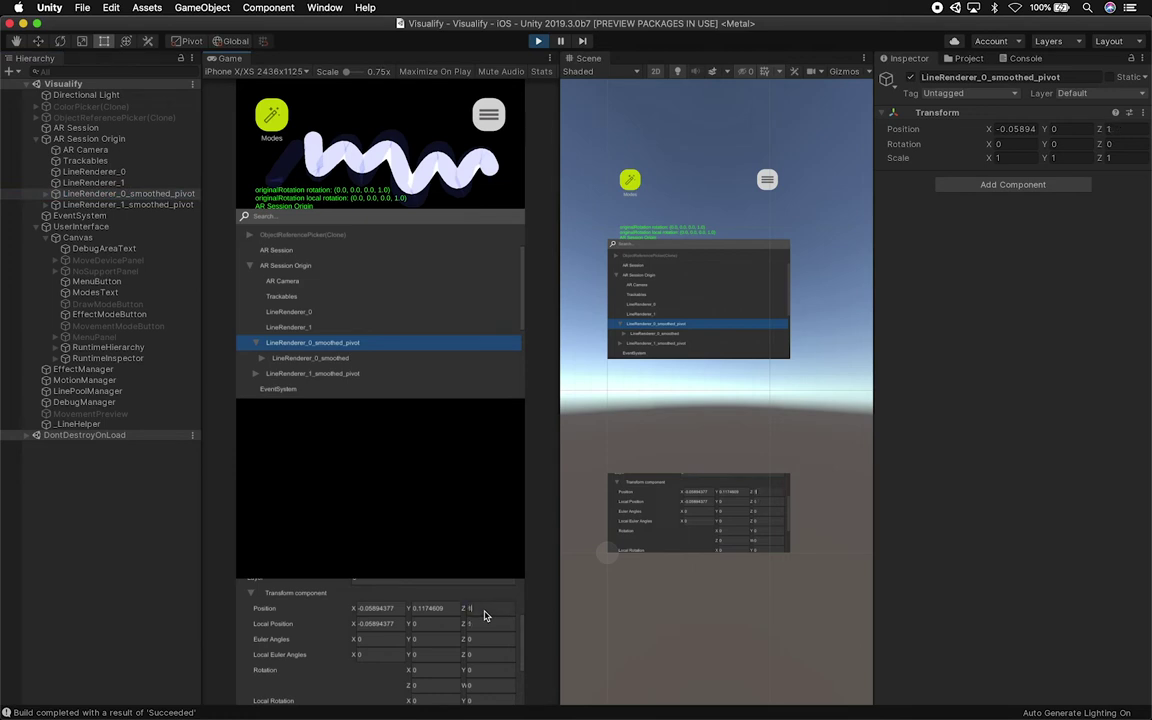
click(484, 615)
text(.2)
click(297, 360)
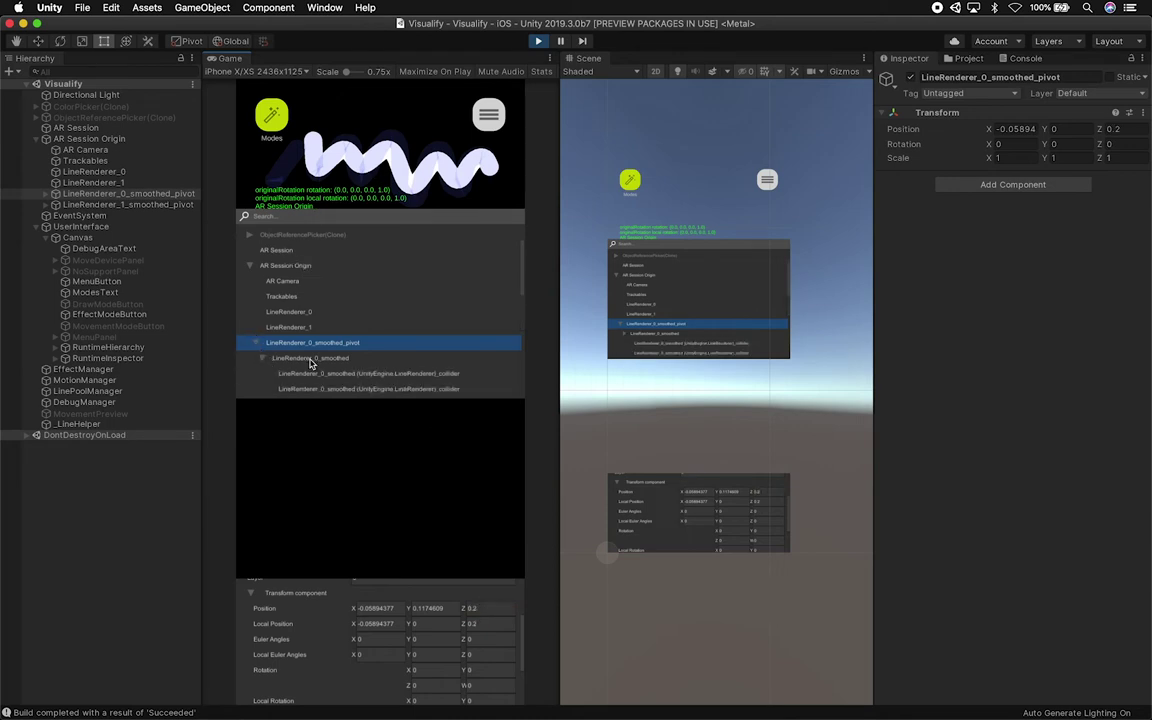
scroll(320, 280, down, 1)
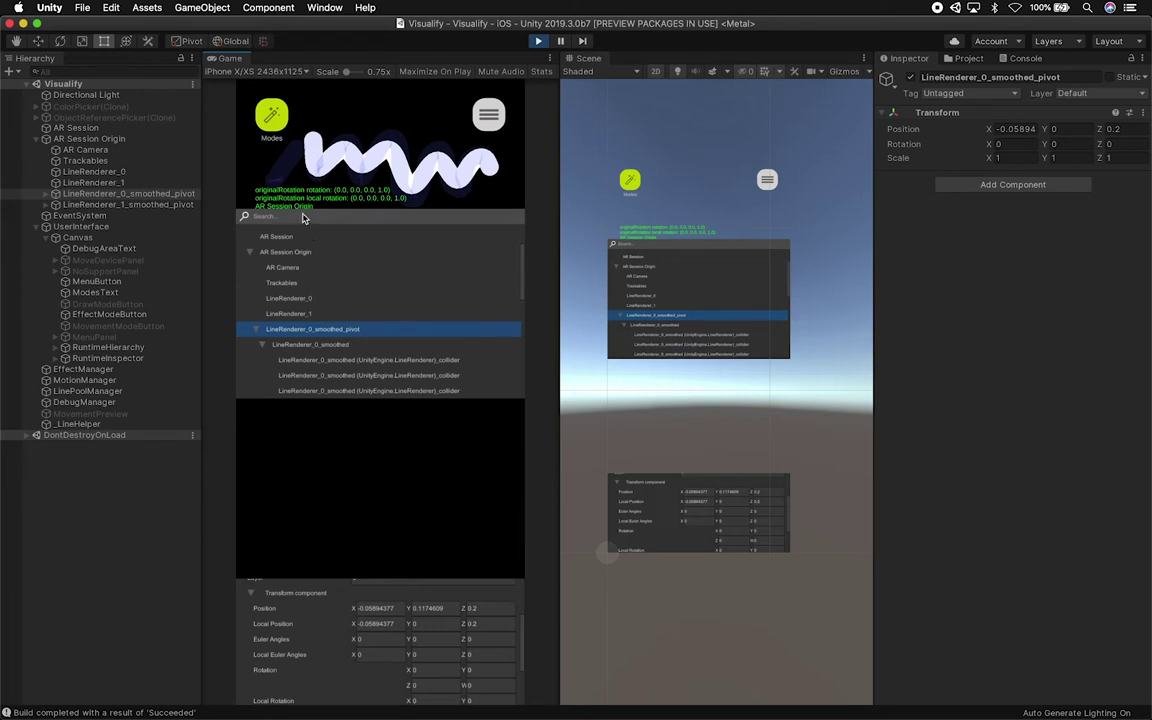
- Search the runtime hierarchy for 'Line' and inspect several collider objects in the results
text(Line)
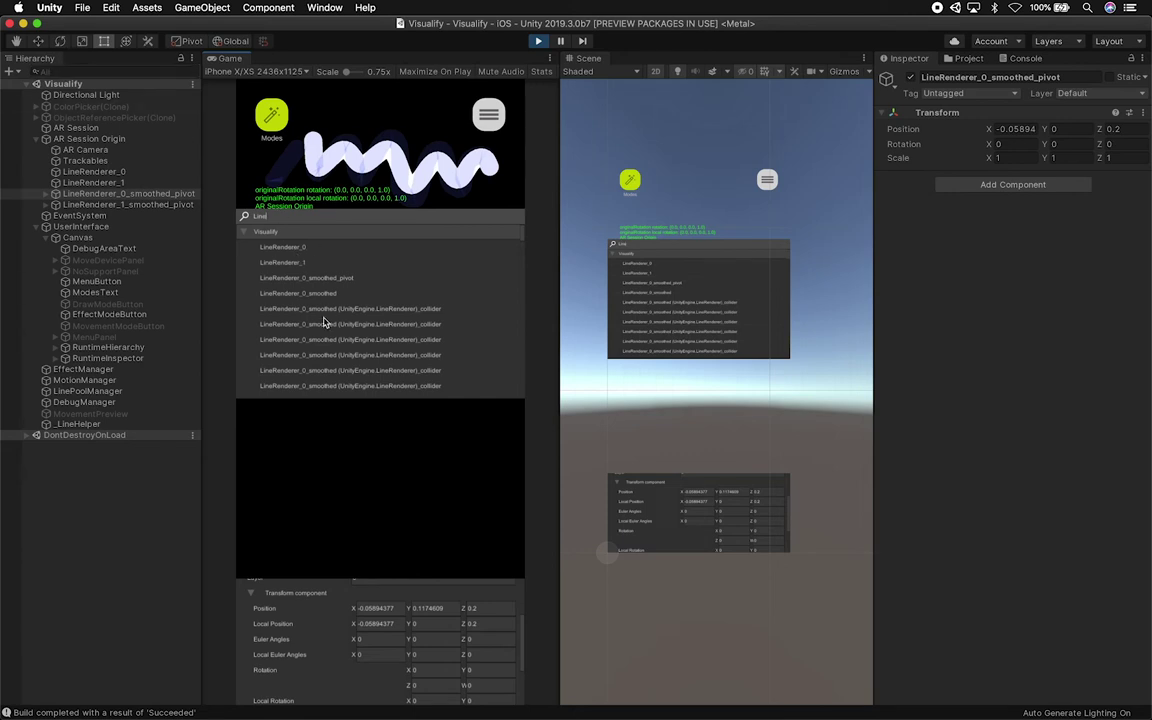
click(312, 250)
click(314, 278)
click(340, 308)
scroll(348, 346, down, 1)
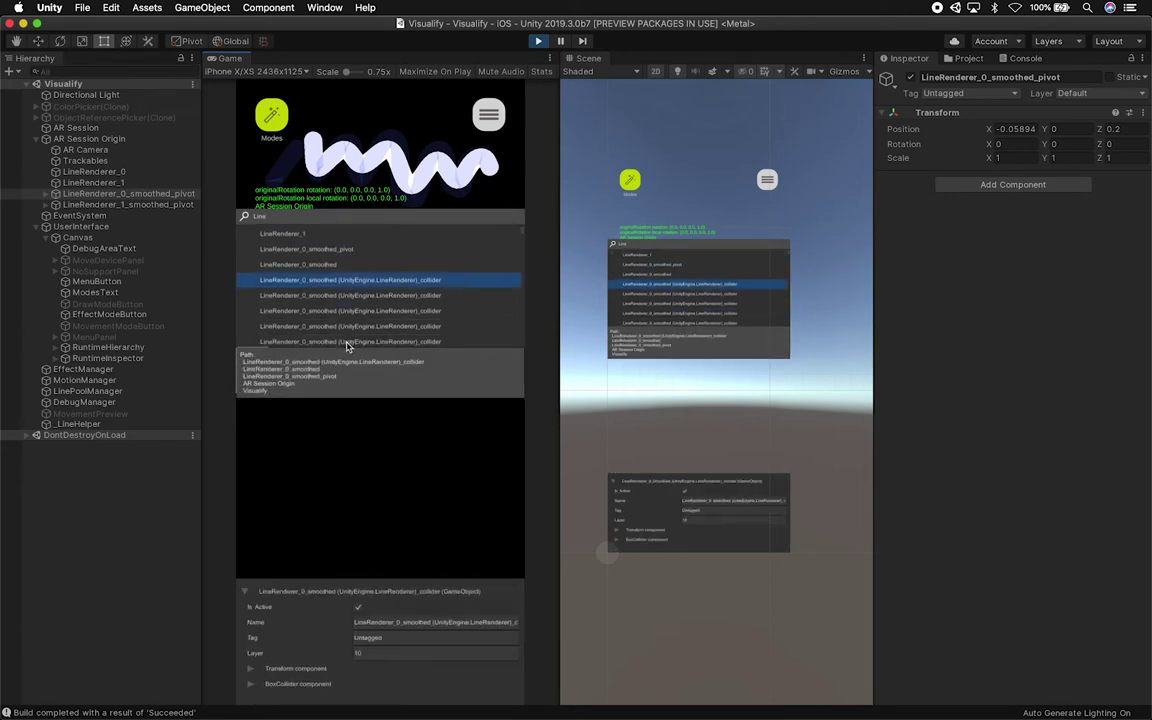
click(348, 311)
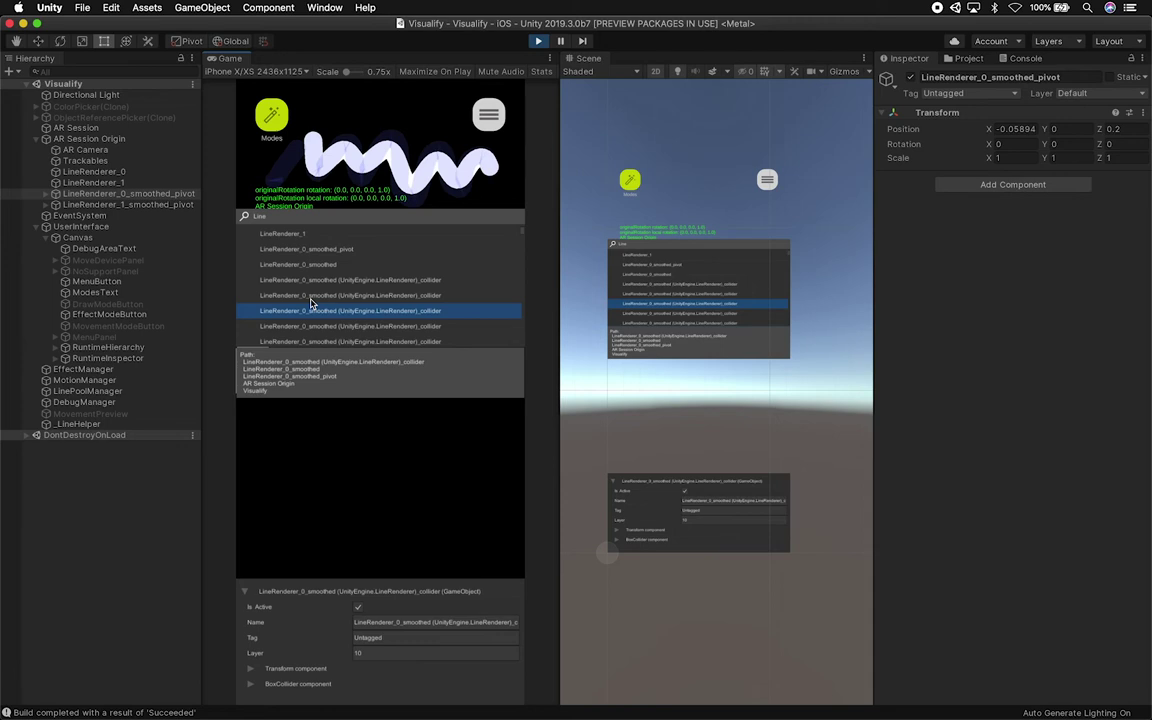
click(390, 327)
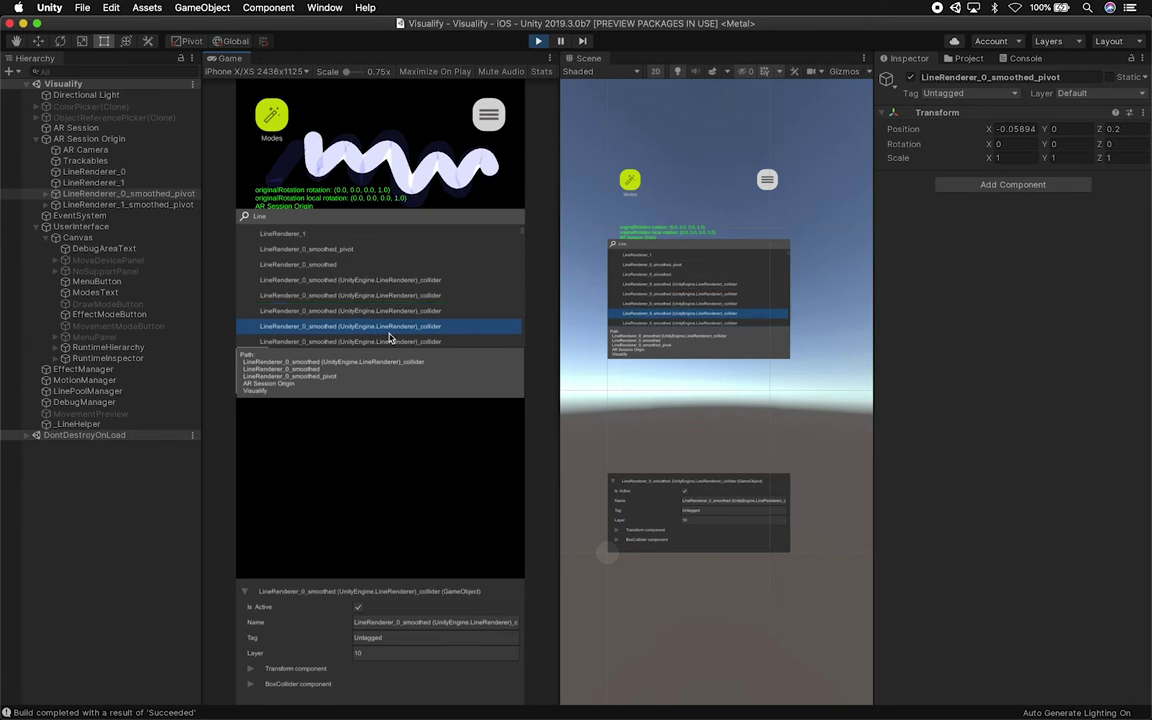
scroll(405, 323, down, 1)
scroll(388, 319, up, 3)
- Search for 'Run' and inspect the RuntimeHierarchy and RuntimeInspector objects
click(316, 223)
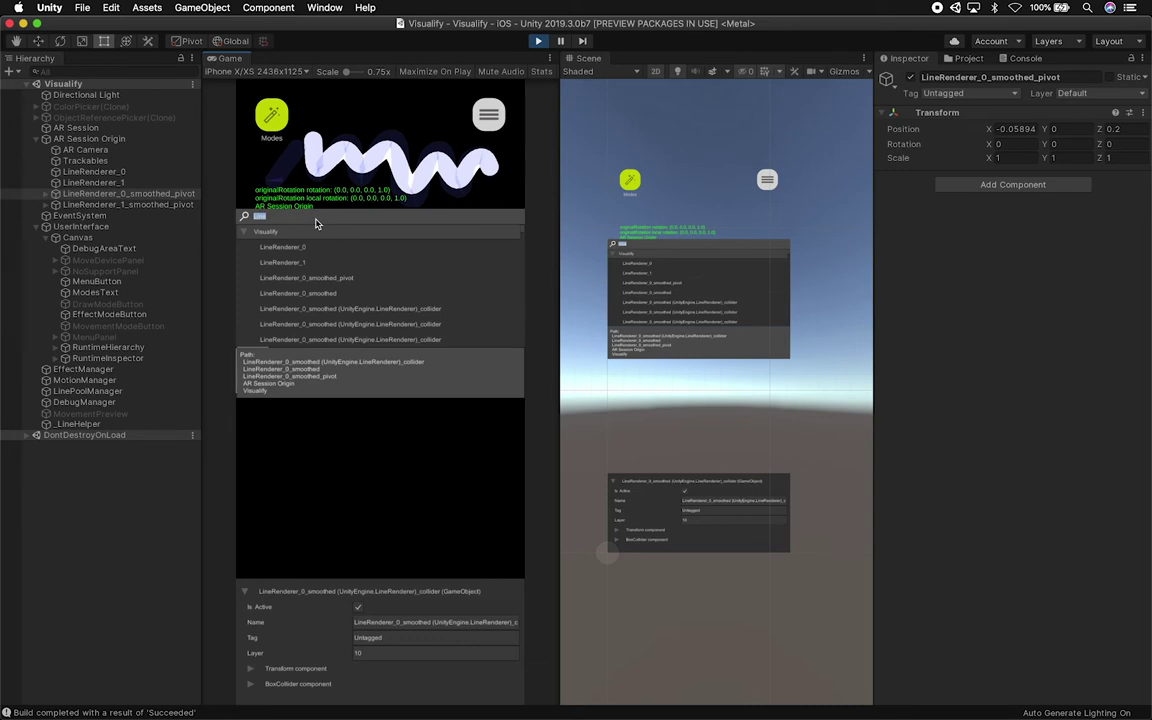
text(RunT)
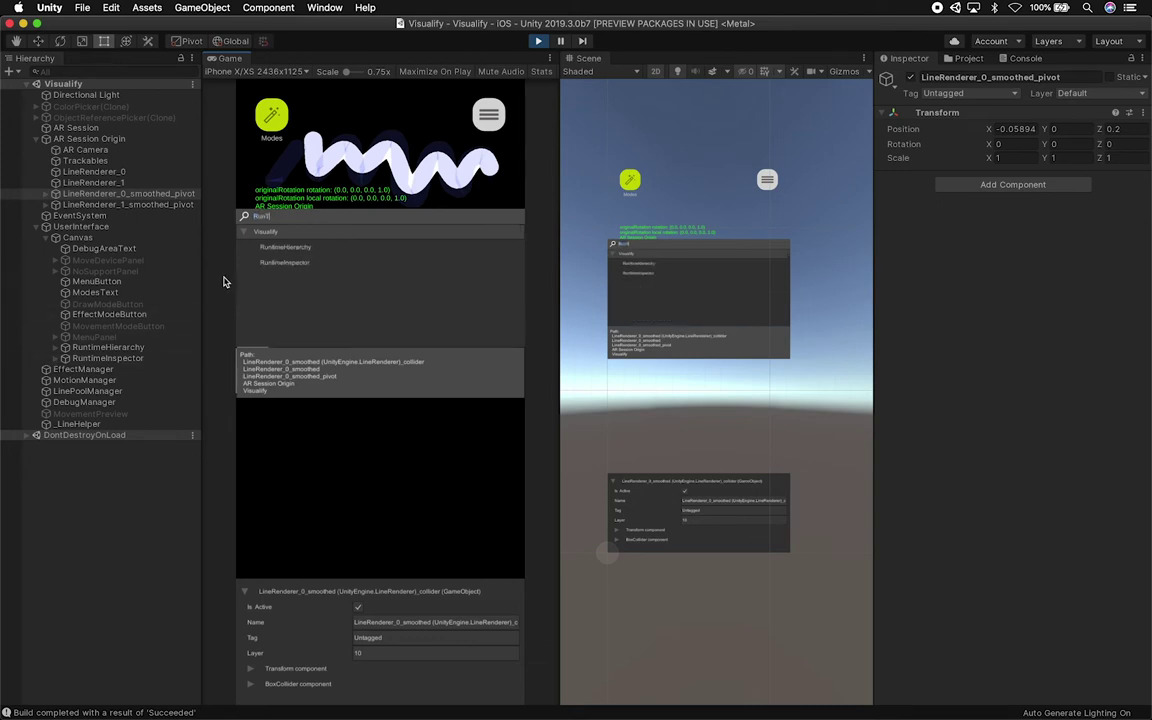
click(300, 247)
scroll(290, 689, down, 1)
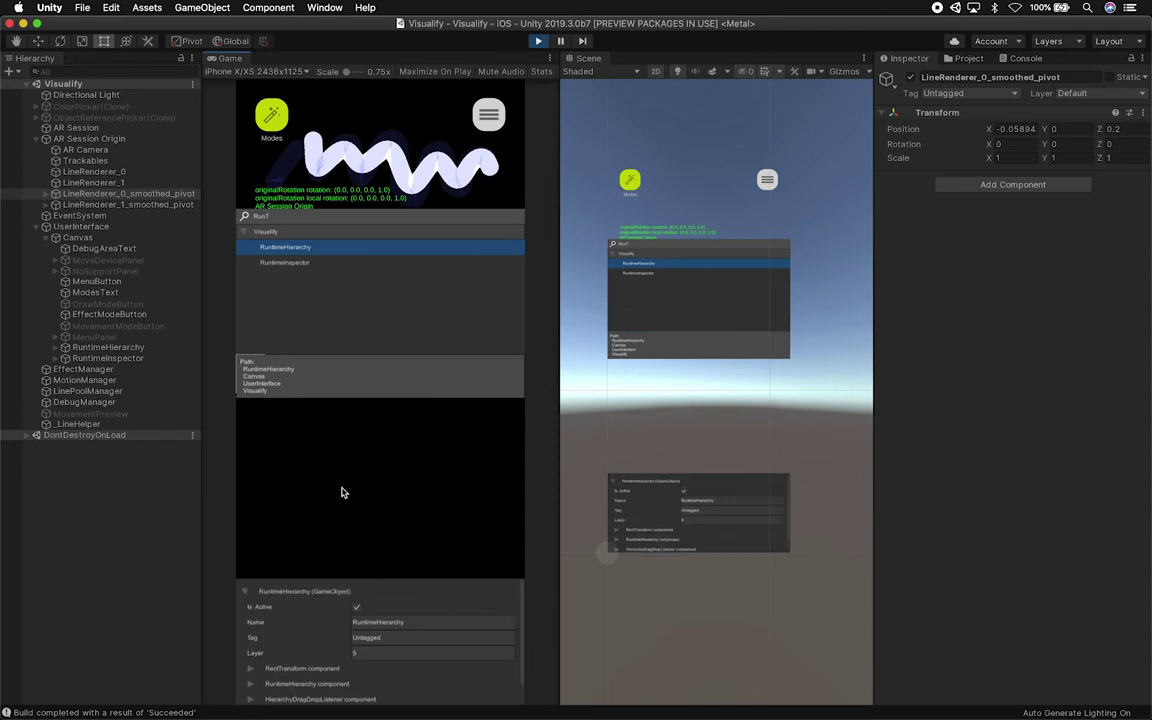
click(310, 263)
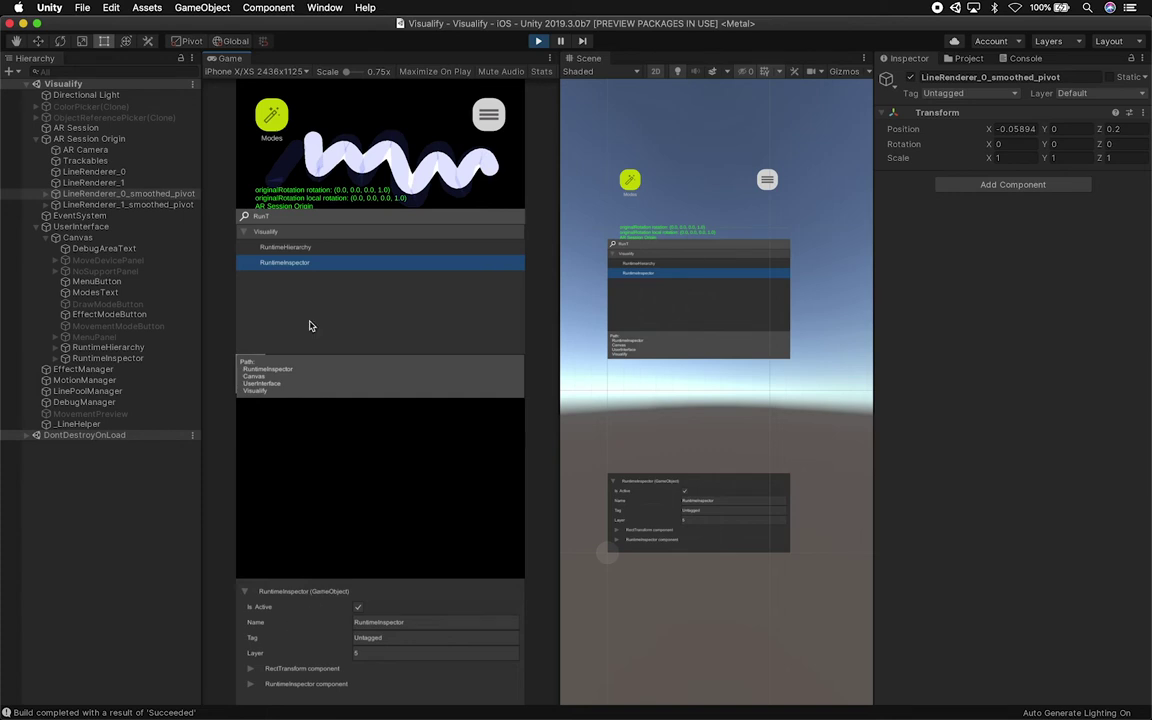
click(298, 218)
- Filter by 'Line' and deactivate LineRenderer_0, LineRenderer_1 and LineRenderer_0_smoothed_pivot
text(Line)
click(303, 277)
click(303, 261)
click(311, 247)
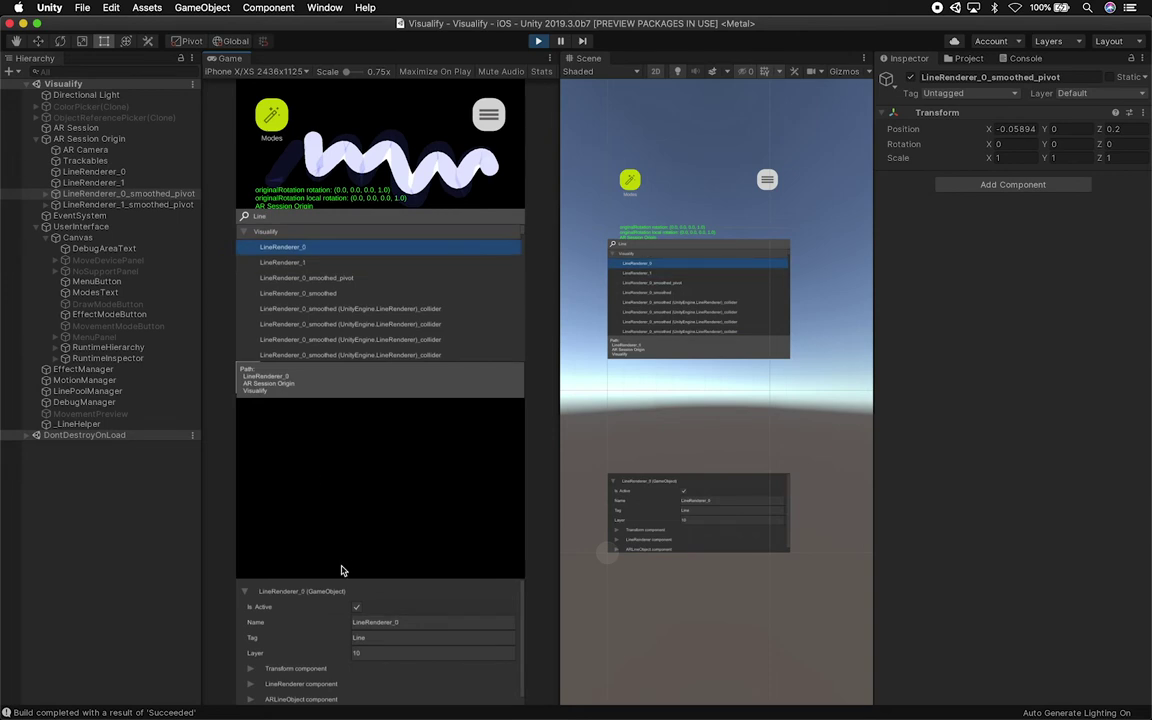
click(355, 608)
click(293, 259)
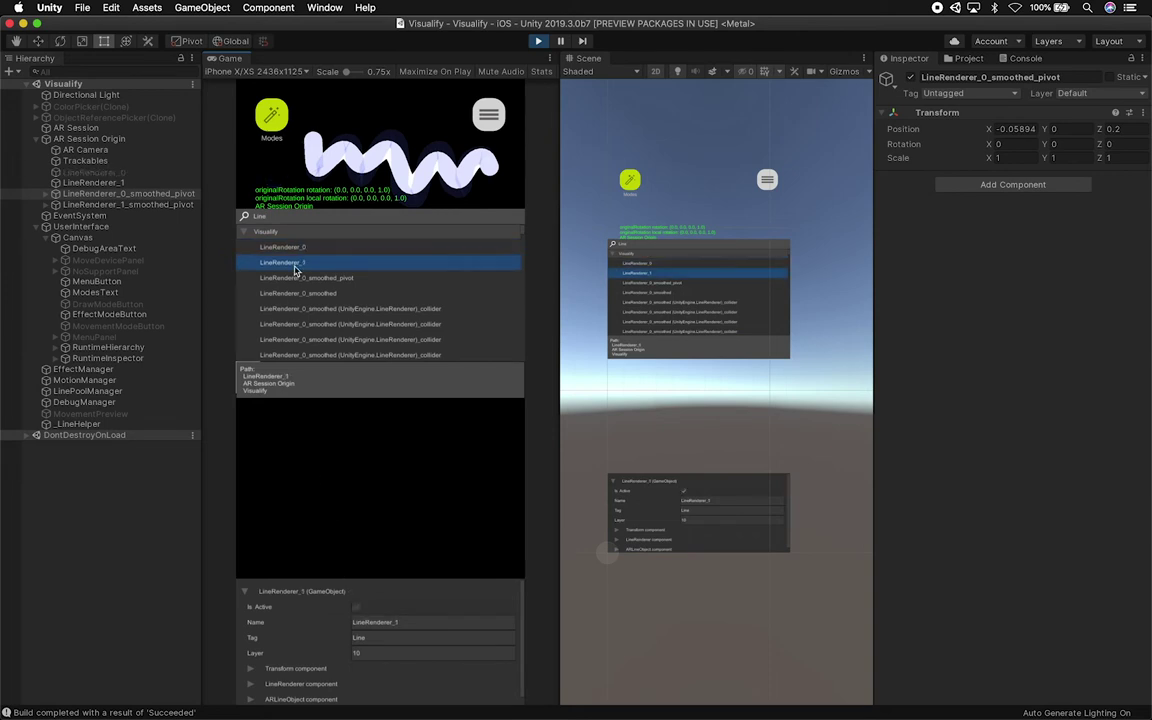
click(358, 613)
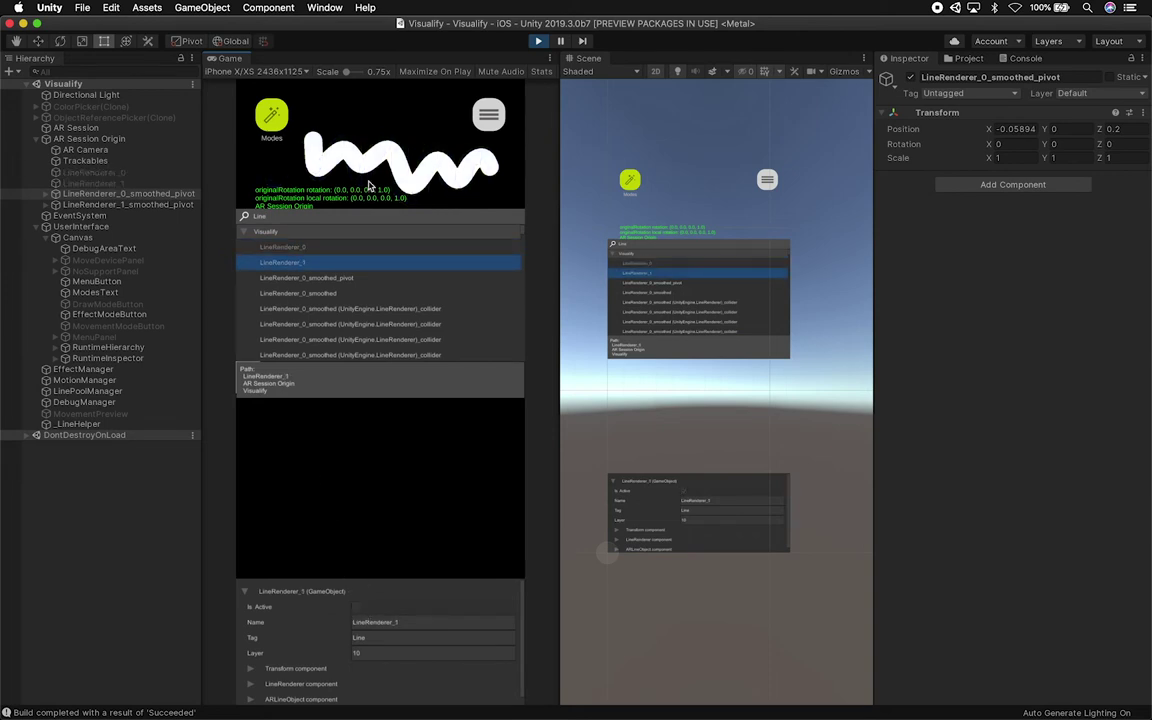
click(335, 278)
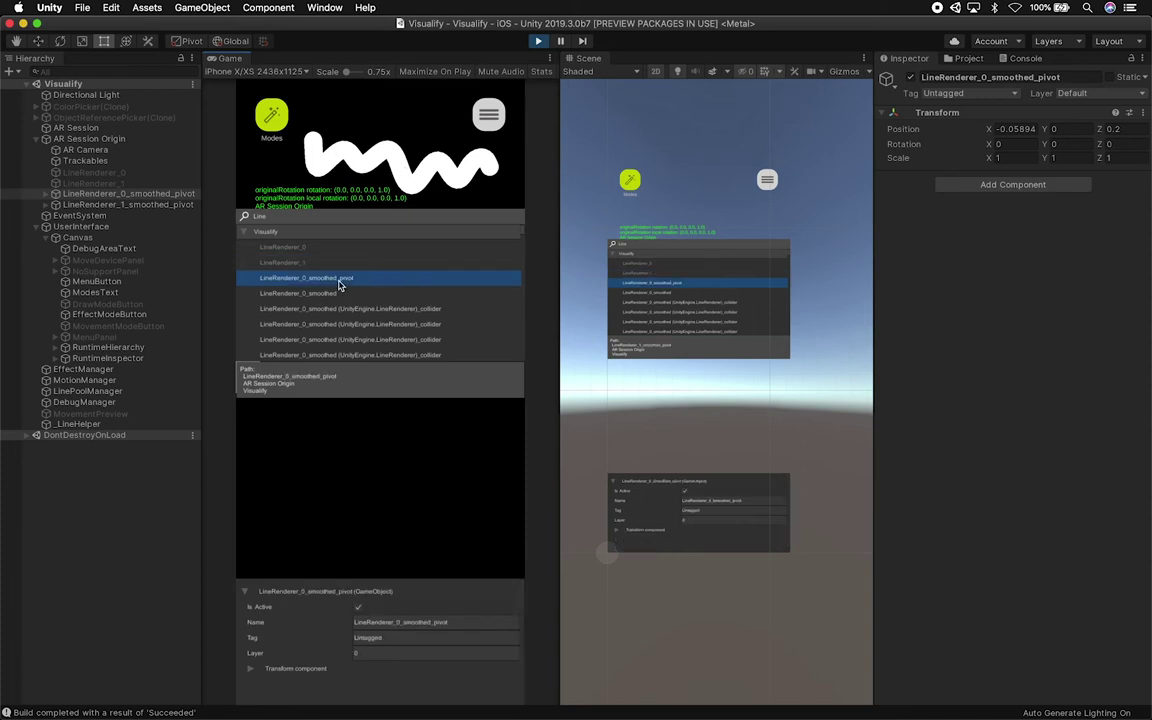
click(358, 613)
- Toggle LineRenderer_1_smoothed off and back on, leaving its squiggle visible
click(399, 294)
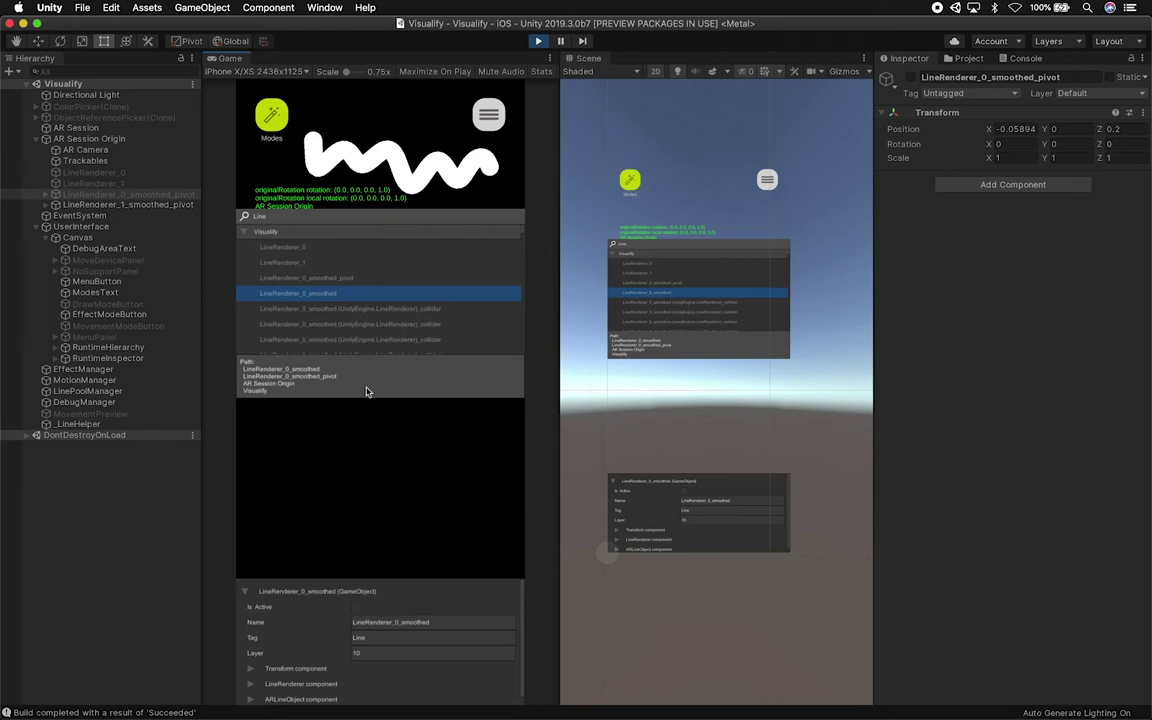
scroll(327, 310, down, 5)
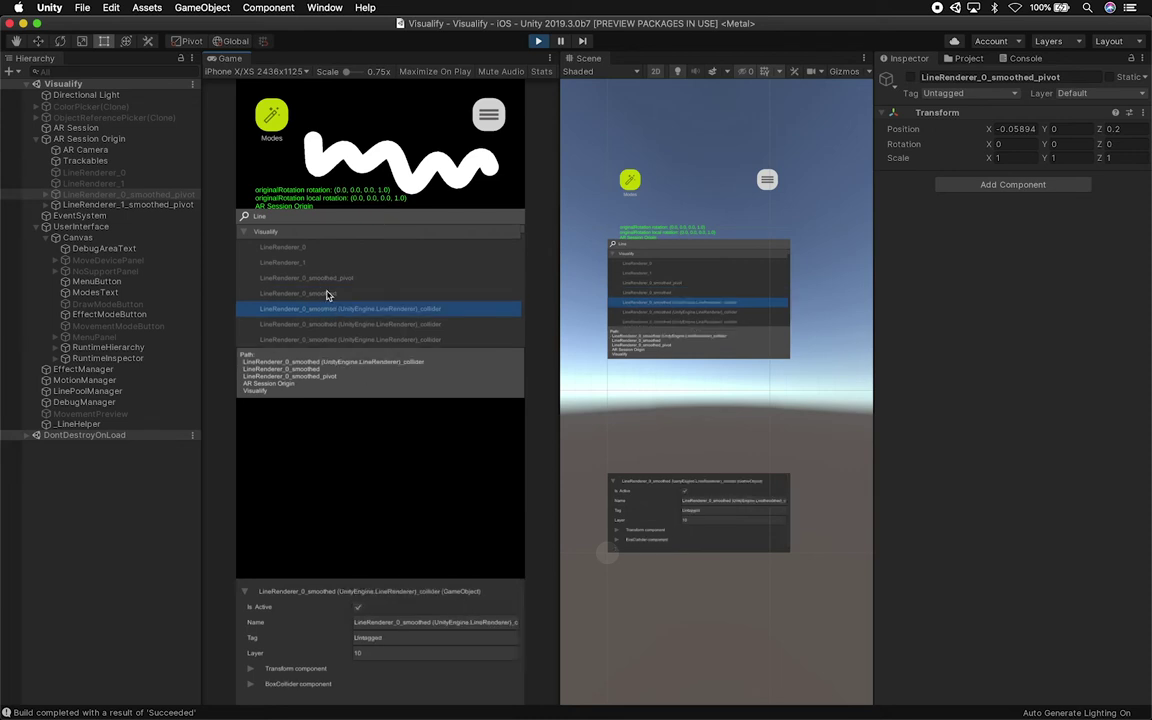
scroll(327, 302, up, 1)
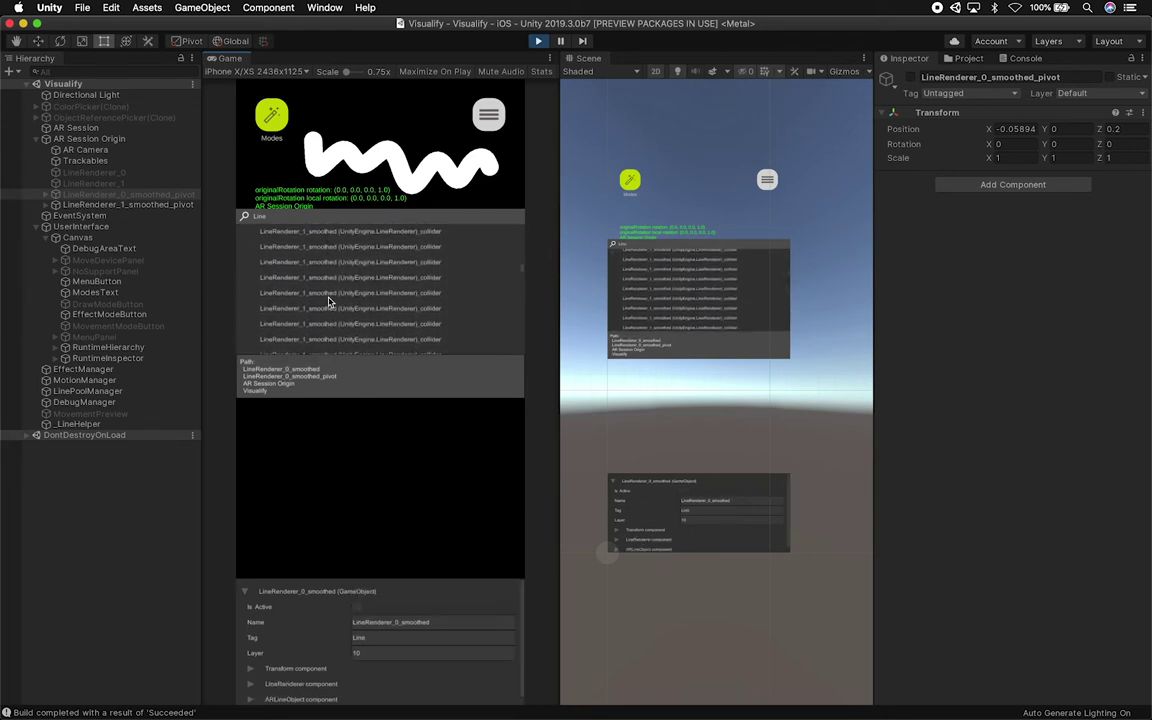
scroll(327, 302, up, 3)
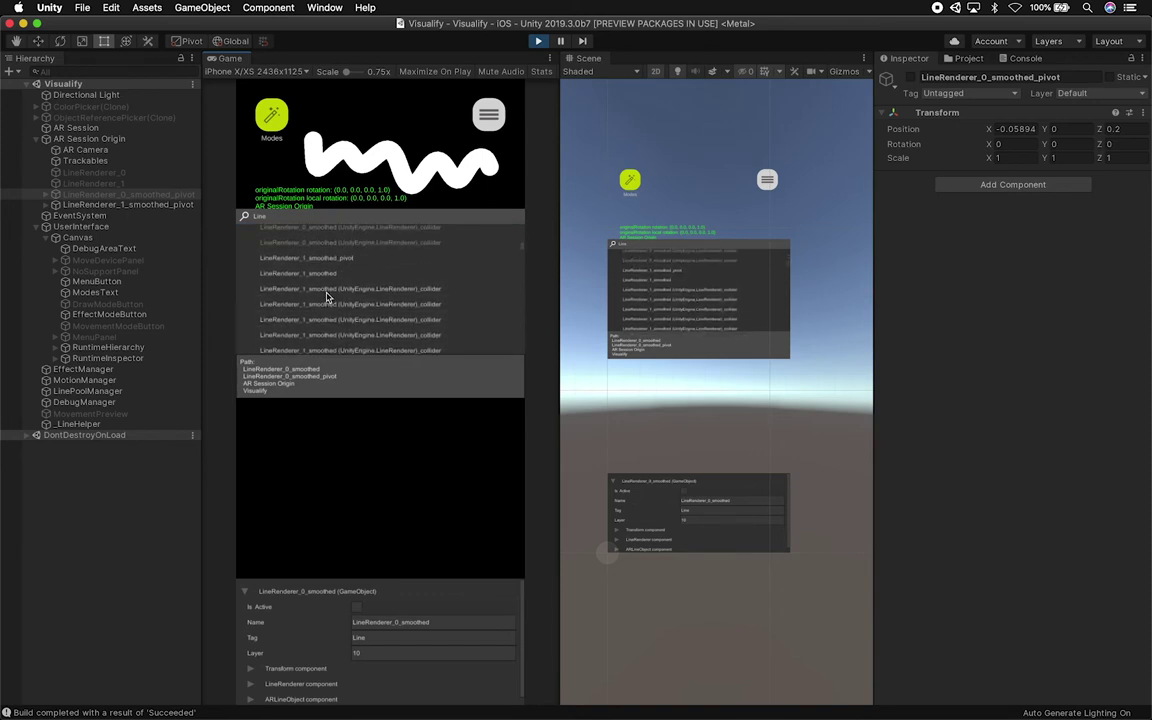
click(300, 273)
click(356, 607)
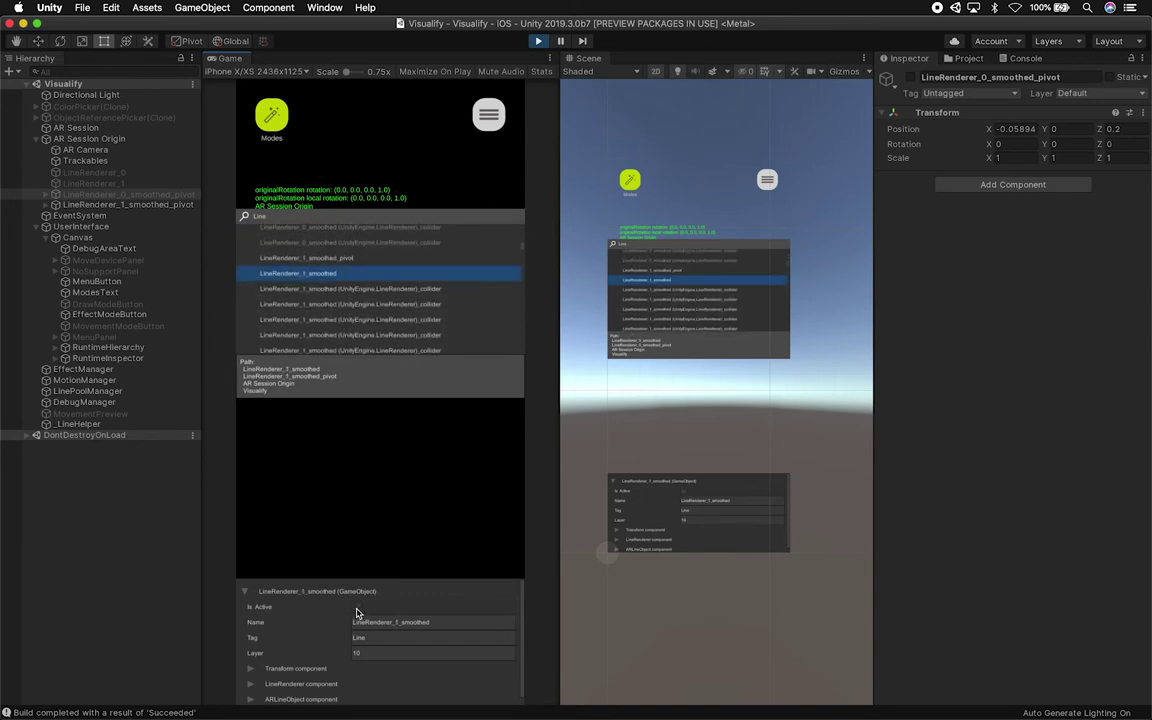
double_click(356, 607)
click(356, 607)
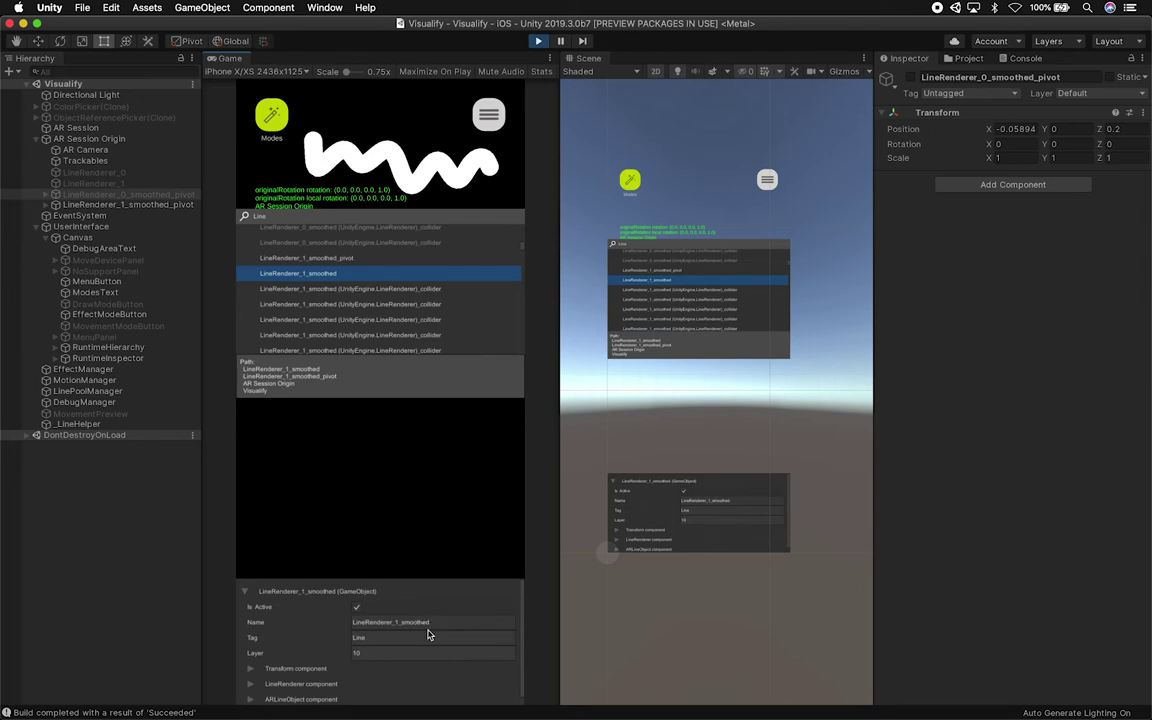
click(251, 668)
- Select LineRenderer_1_smoothed under its pivot and expand ARLineObject: Motion Type Idle, red Selection Color
scroll(358, 663, down, 5)
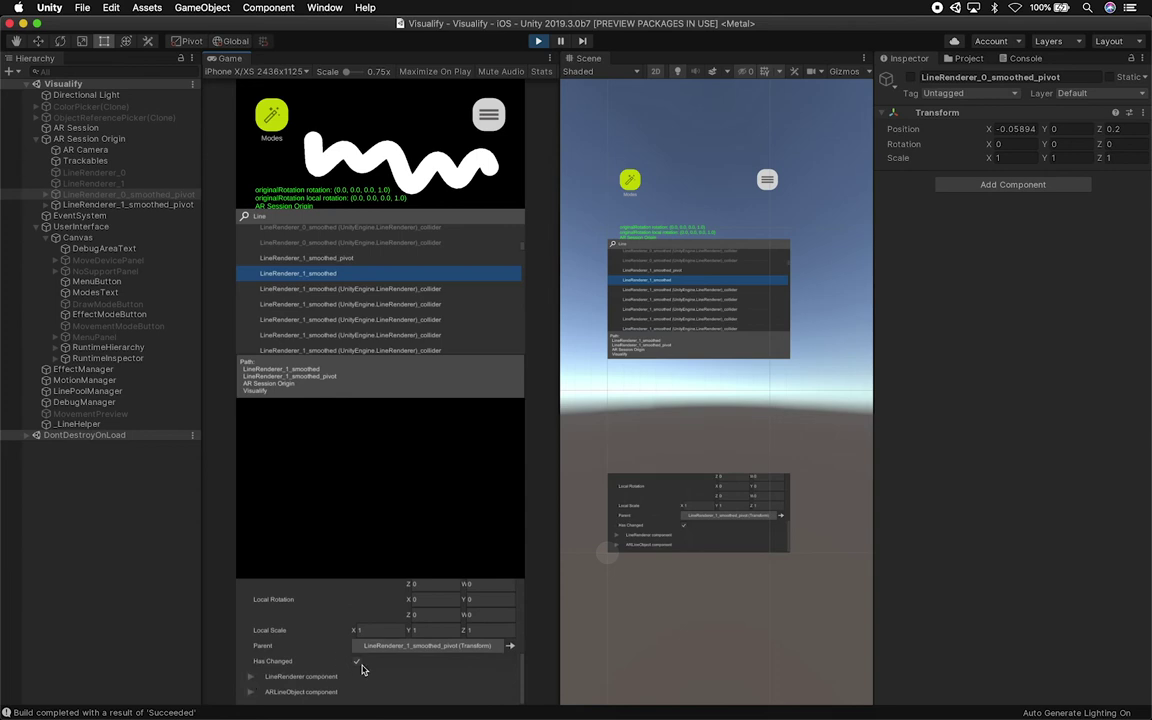
click(122, 204)
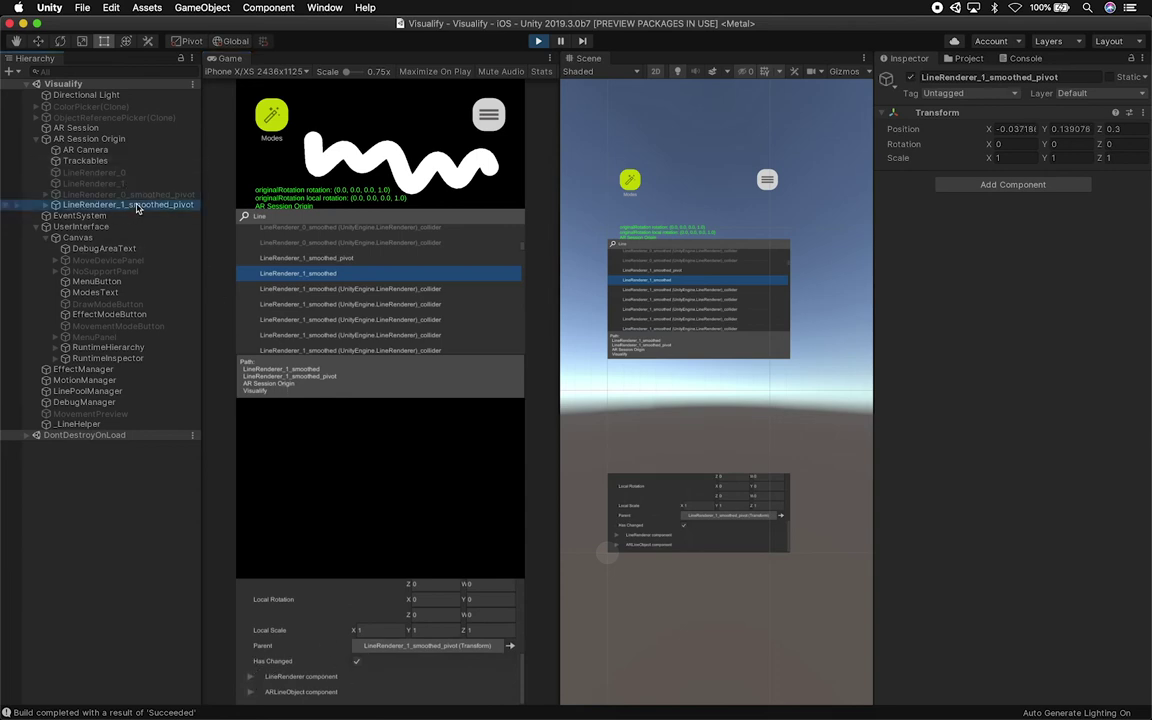
click(46, 204)
click(75, 215)
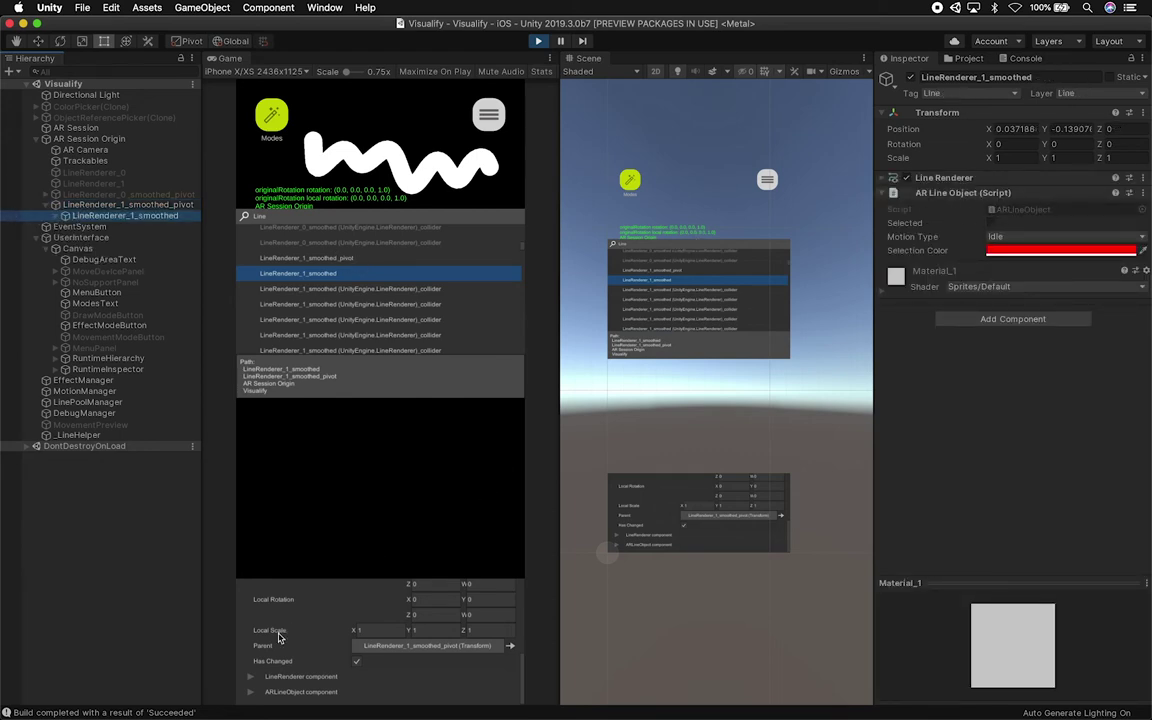
click(252, 694)
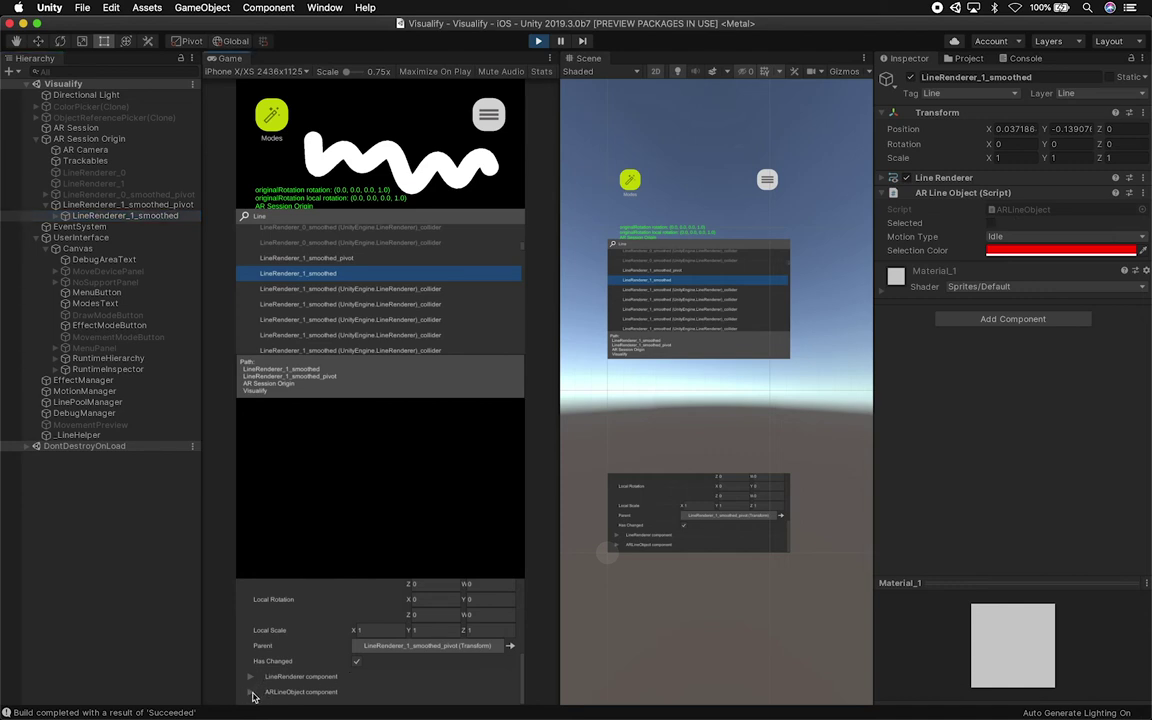
scroll(358, 683, down, 3)
scroll(358, 683, up, 3)
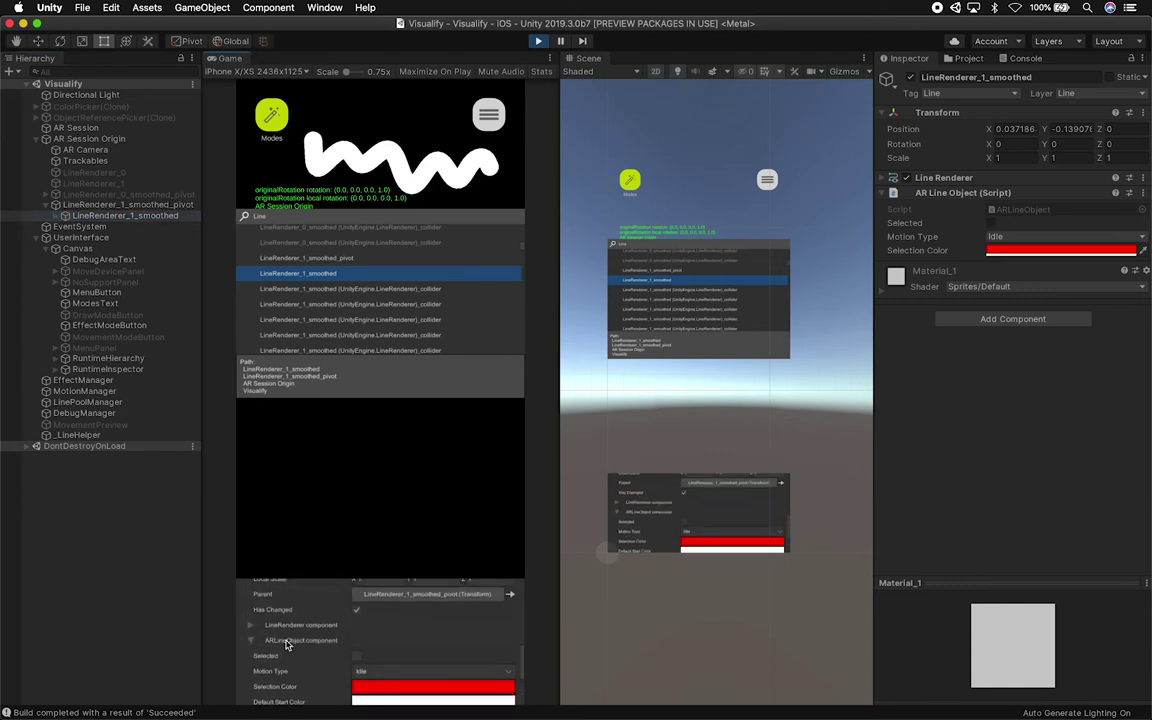
- Cancel the Selection Color picker to keep red, then clear the 'Line' search filter
click(364, 688)
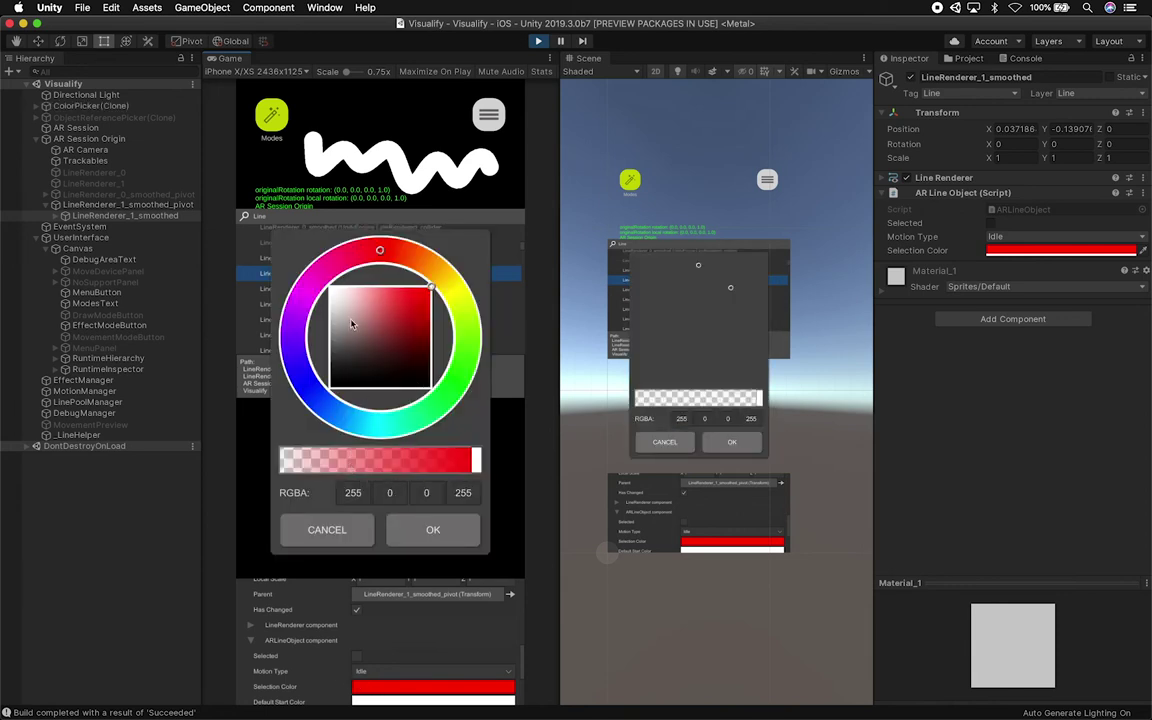
click(326, 530)
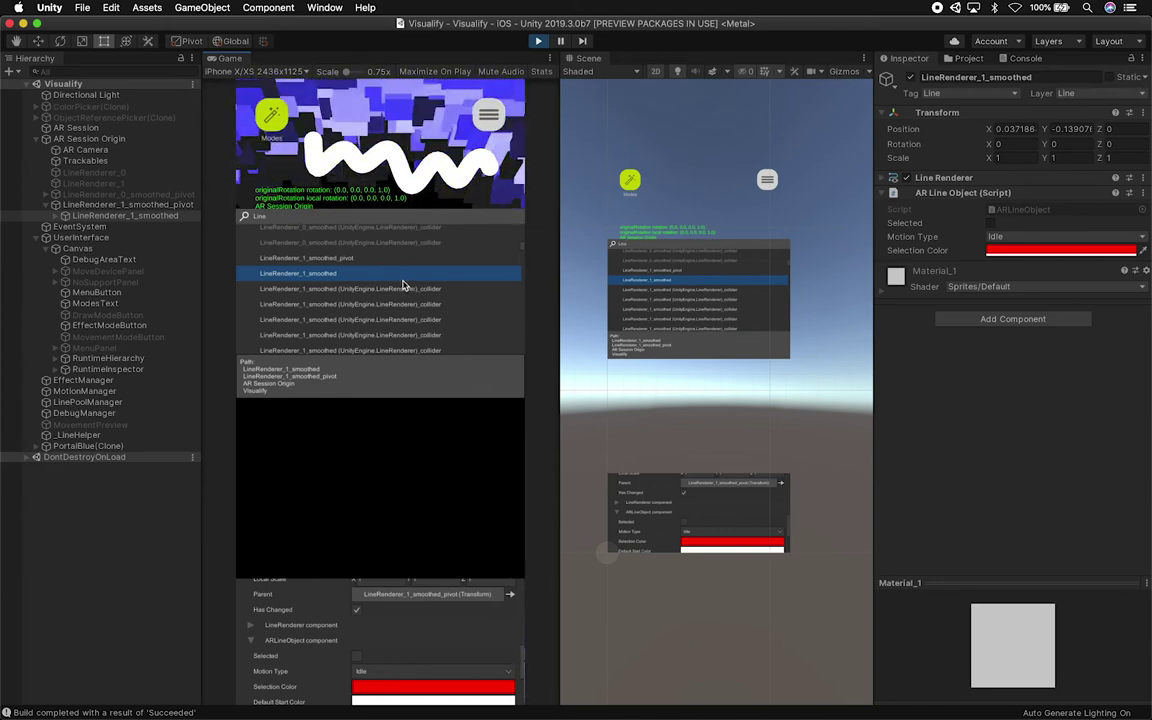
click(258, 218)
key(BackSpace)
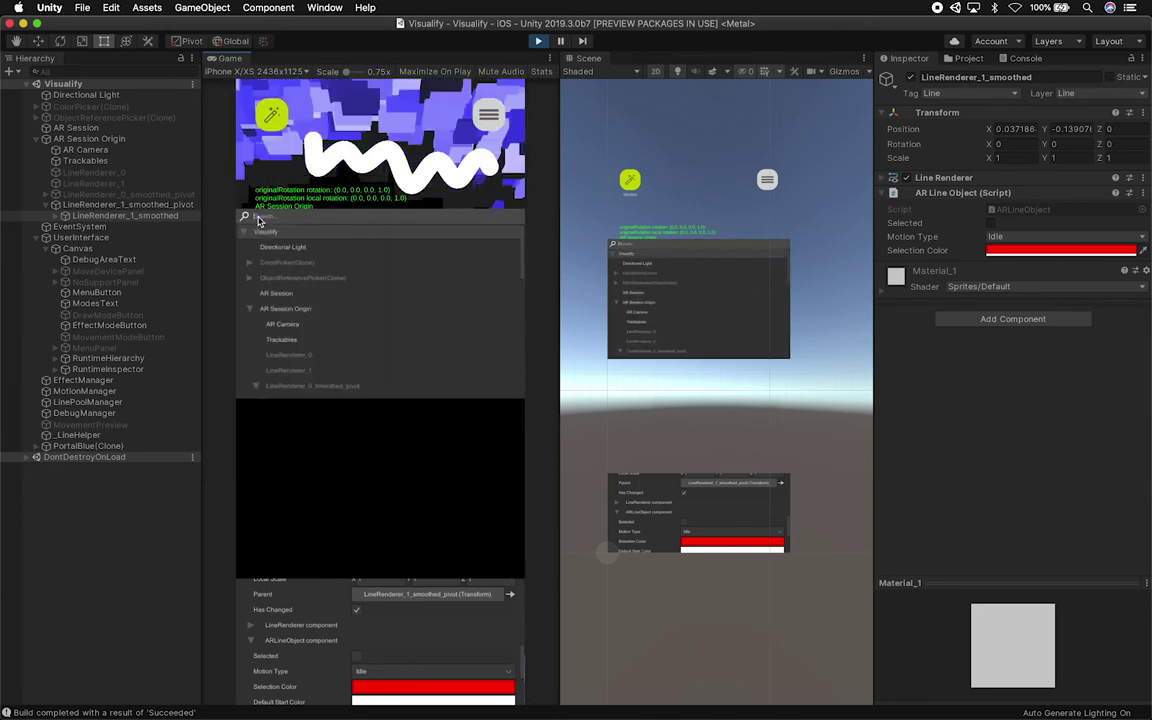